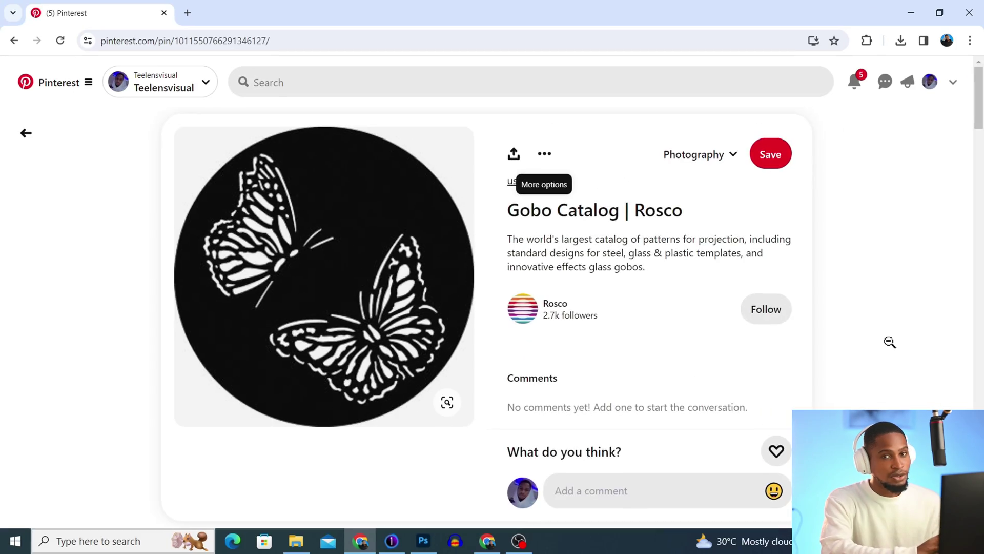
- Open pinterest.com in a new browser tab
scroll(889, 340, down, 12)
scroll(888, 341, down, 10)
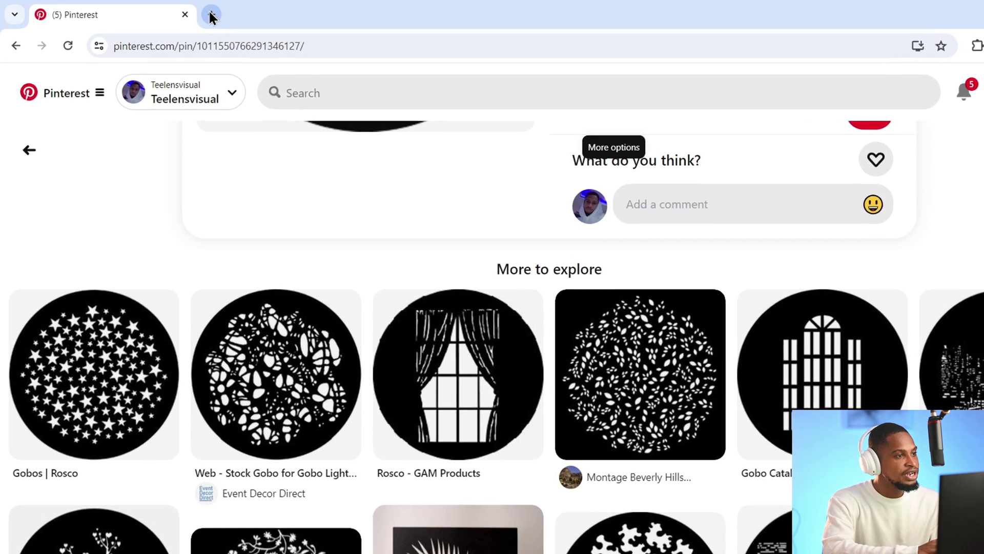
click(193, 13)
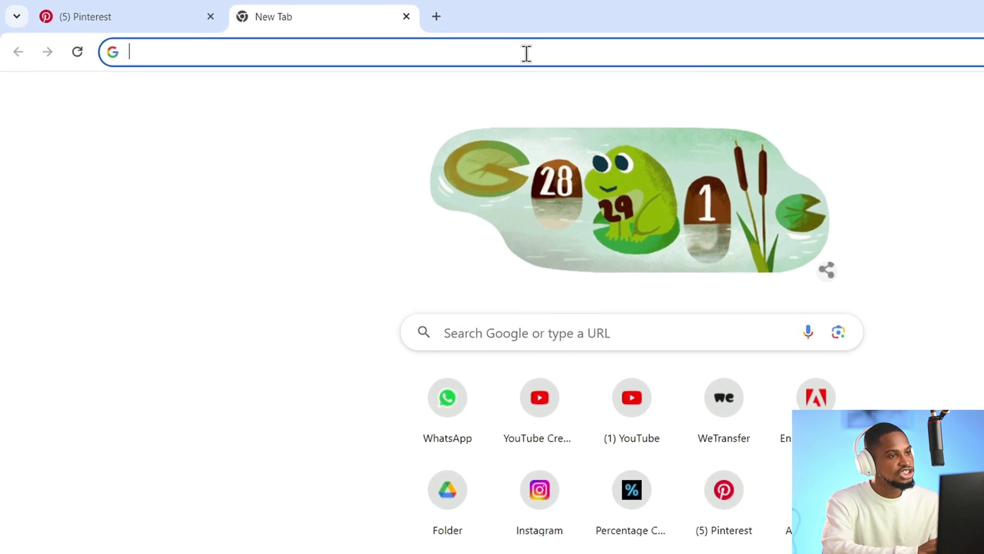
click(504, 49)
text(pin)
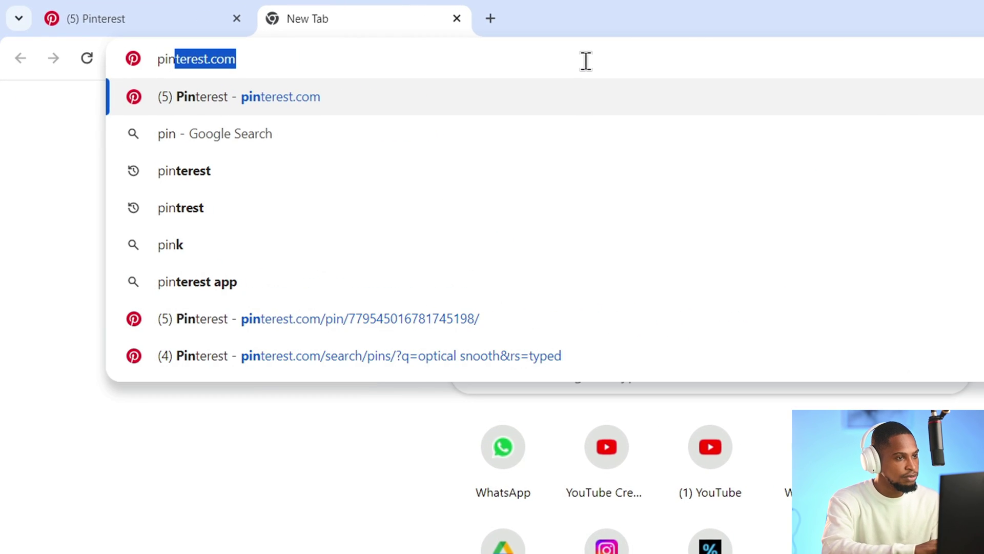
key(Return)
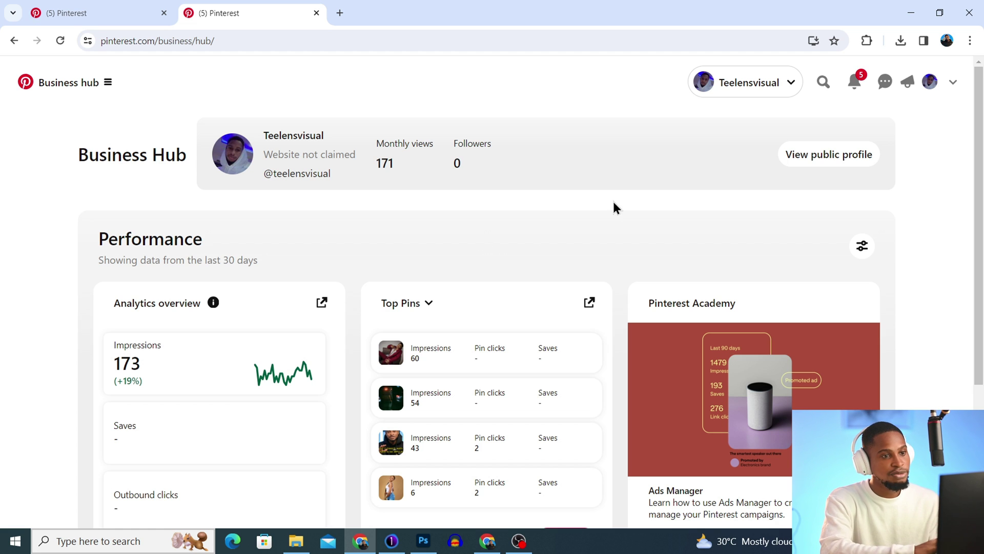
- Search Pinterest for 'optical snoot effect'
click(824, 82)
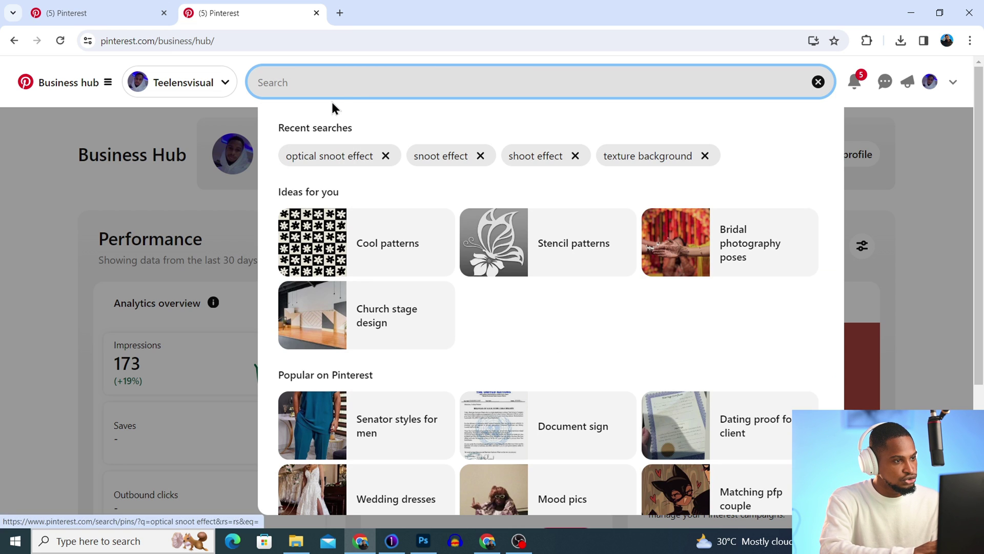
text(optical )
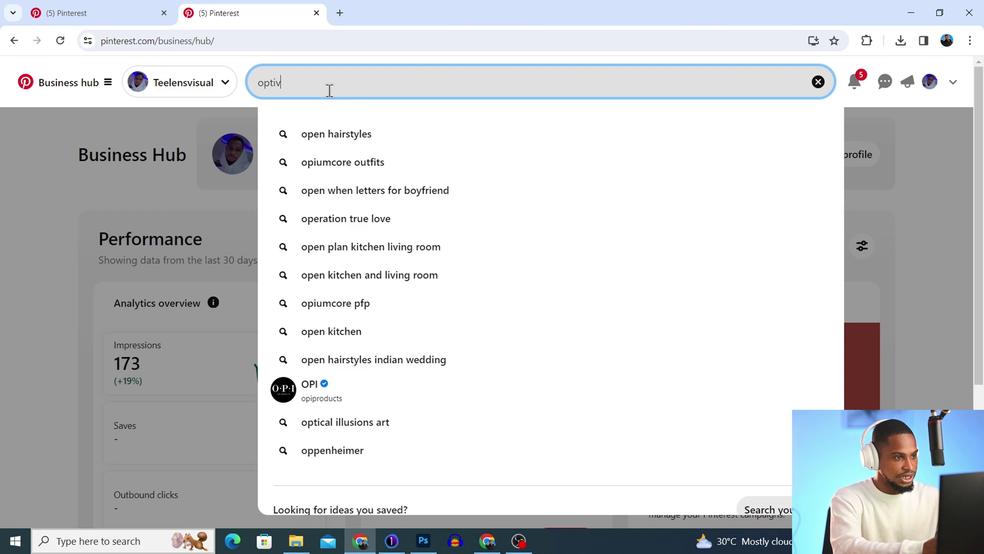
text(sn)
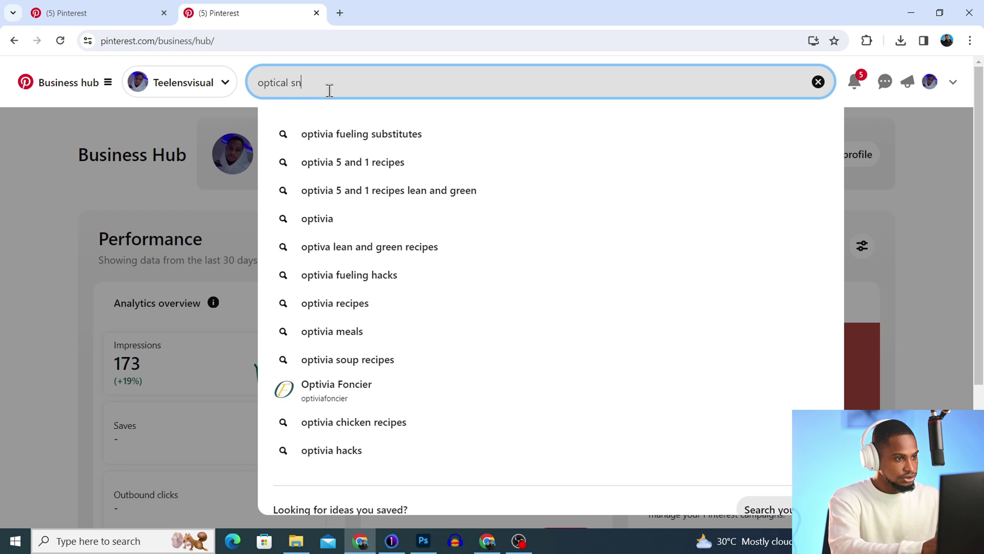
text(oot effect)
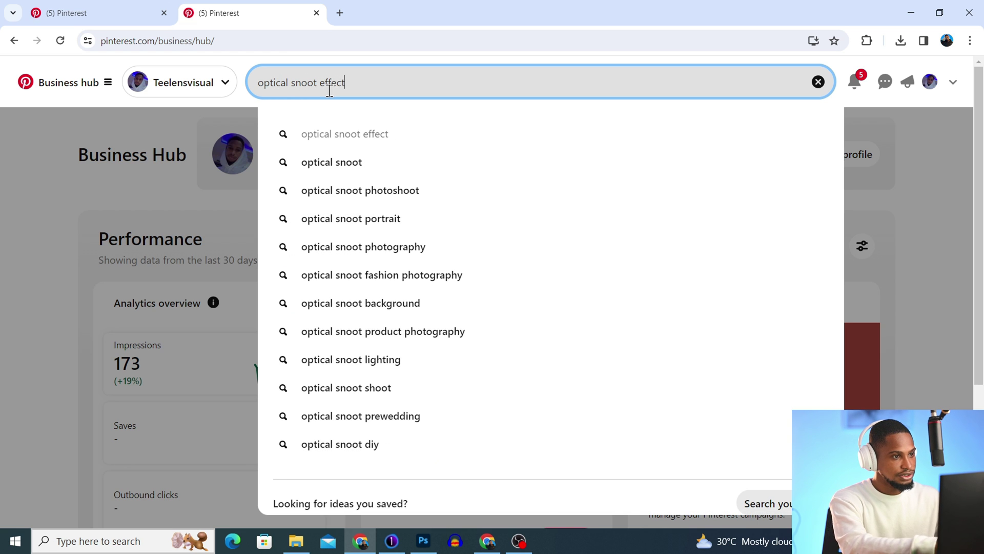
key(Return)
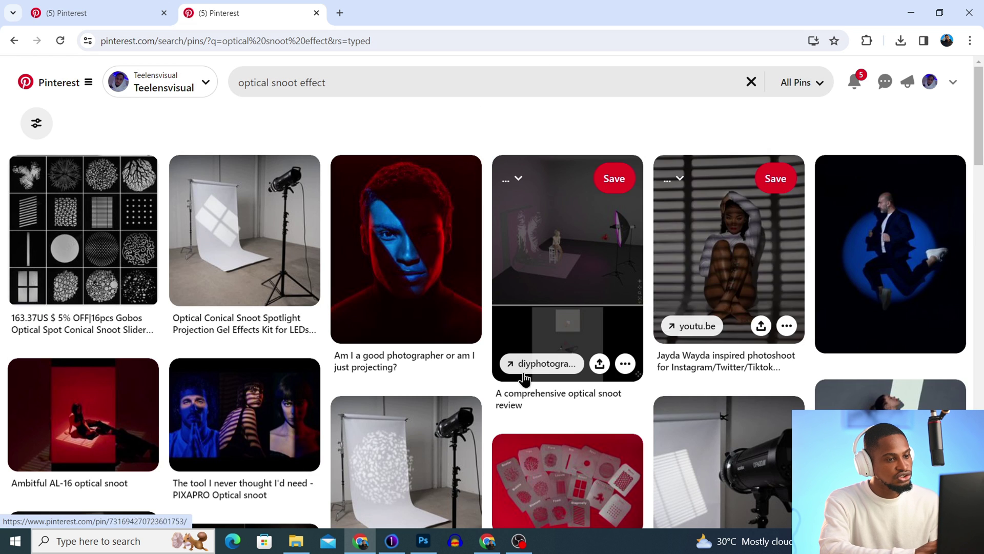
- Open the first result's gobo grid pin and browse its More to explore pins
click(60, 234)
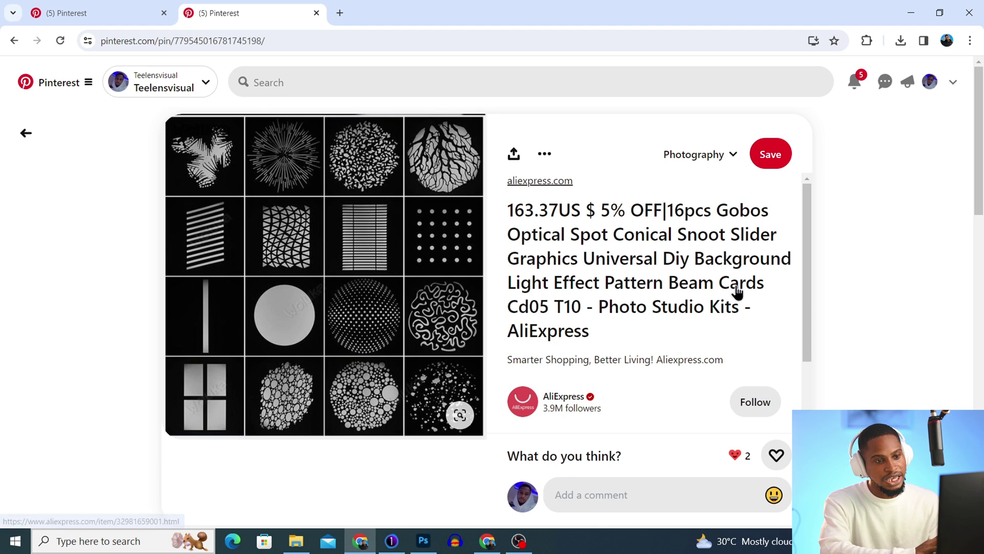
scroll(924, 311, down, 6)
scroll(922, 311, down, 6)
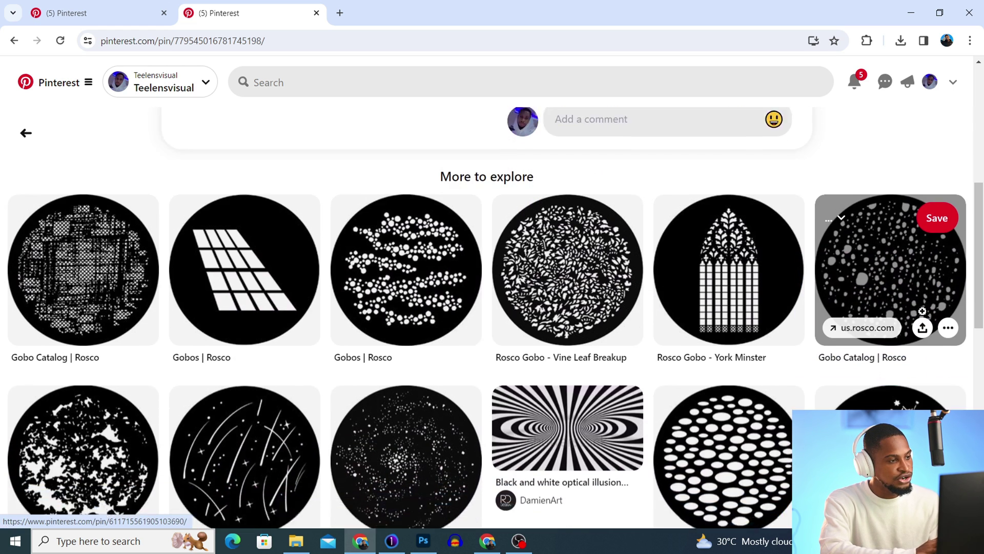
scroll(922, 310, down, 12)
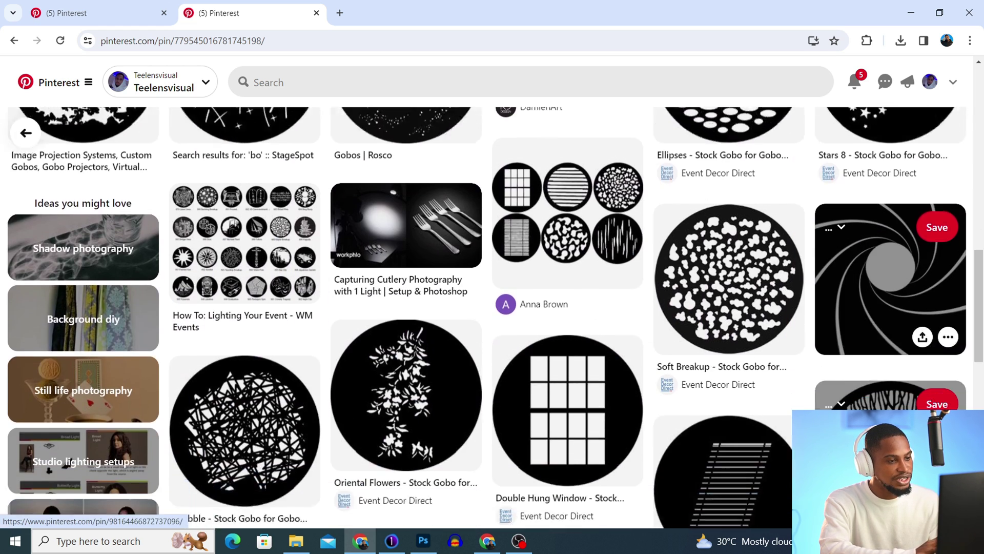
scroll(922, 310, down, 12)
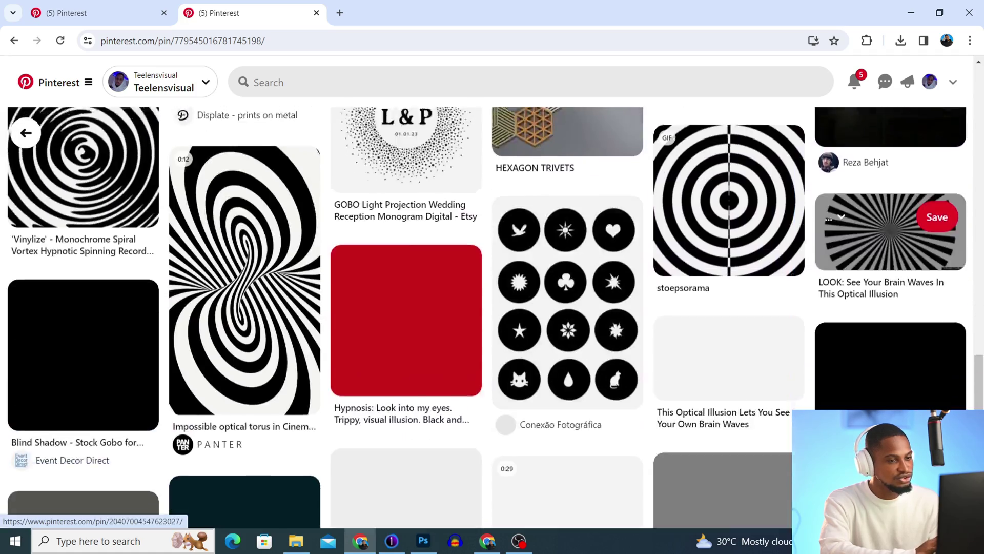
scroll(922, 310, up, 10)
scroll(922, 311, up, 10)
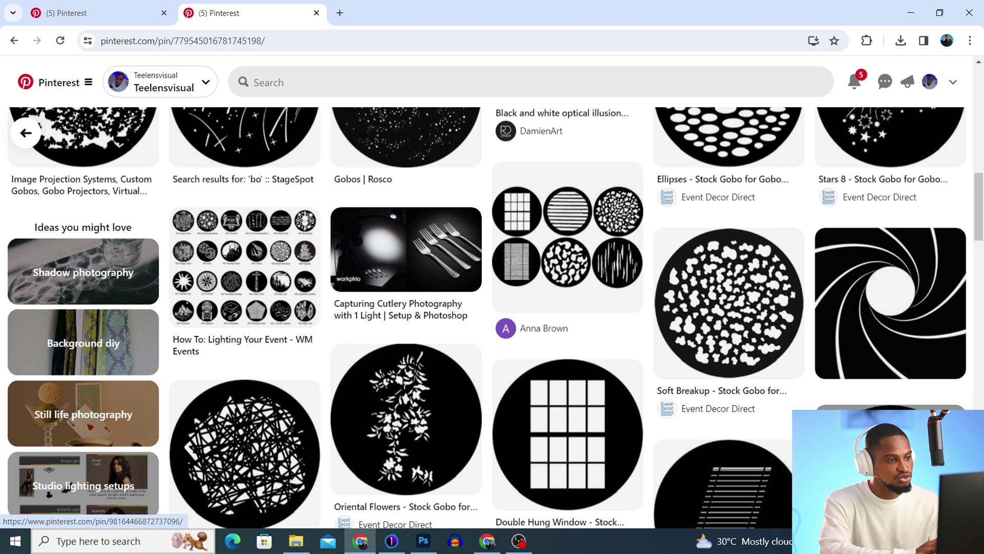
- Open the Soft Breakup stock gobo pin and browse the related Rosco gobo pins
click(728, 302)
scroll(915, 355, down, 10)
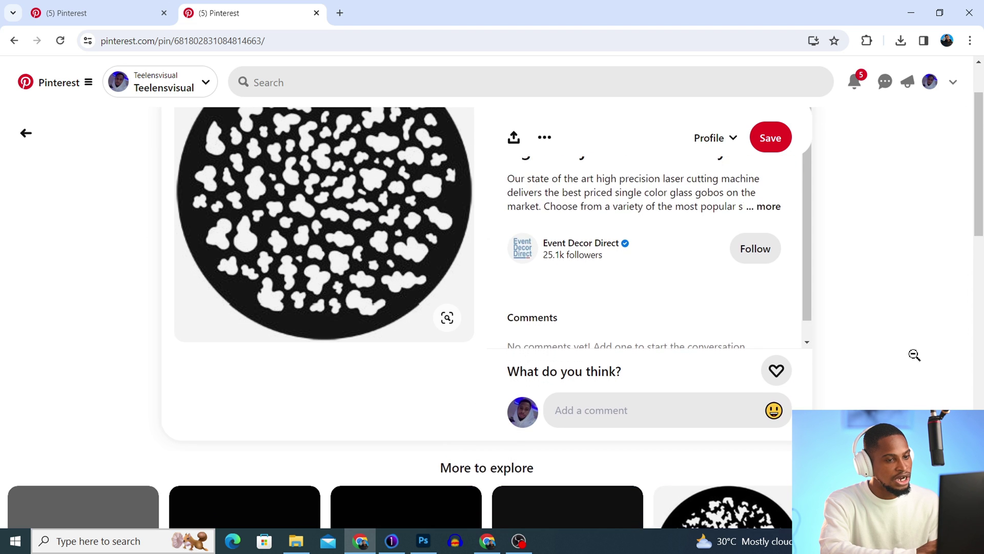
scroll(913, 354, down, 5)
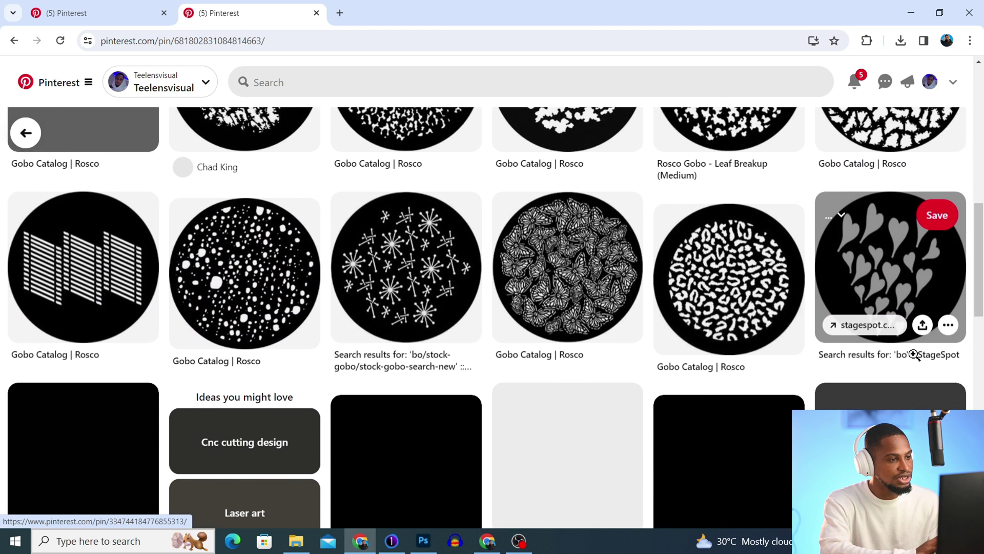
scroll(913, 353, up, 2)
scroll(913, 353, down, 8)
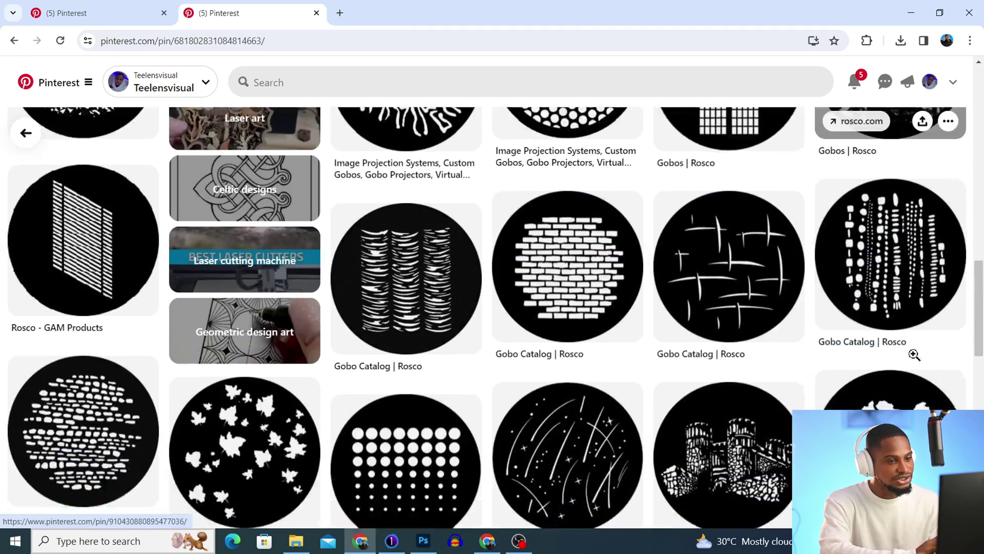
scroll(915, 358, up, 2)
scroll(915, 361, down, 10)
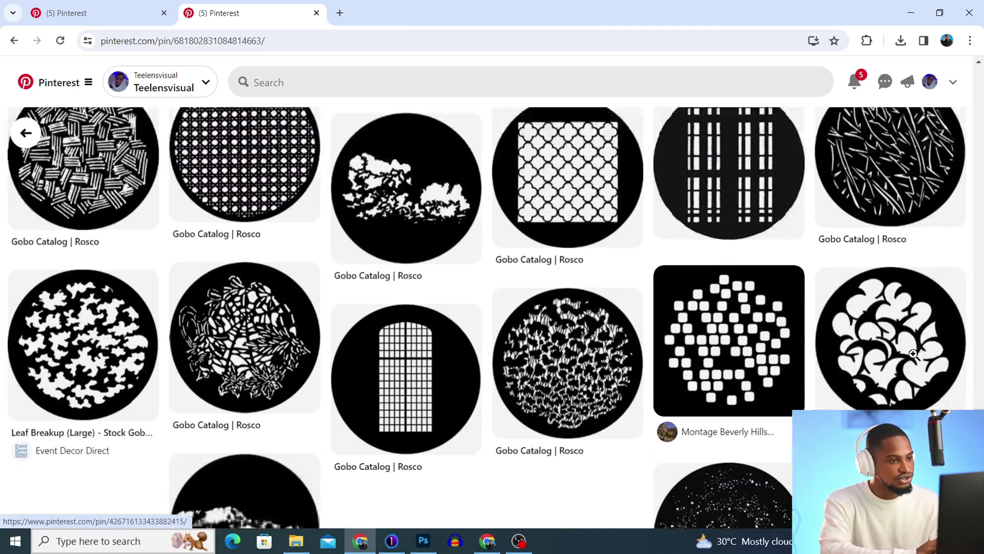
scroll(914, 353, down, 5)
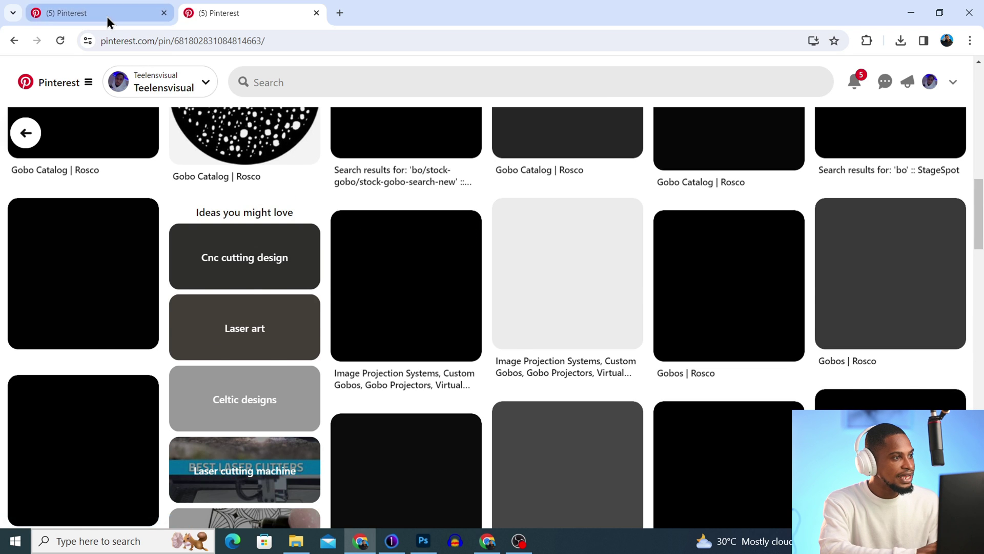
- Download the Rosco butterfly gobo image from its pin, then return to Photoshop
click(109, 19)
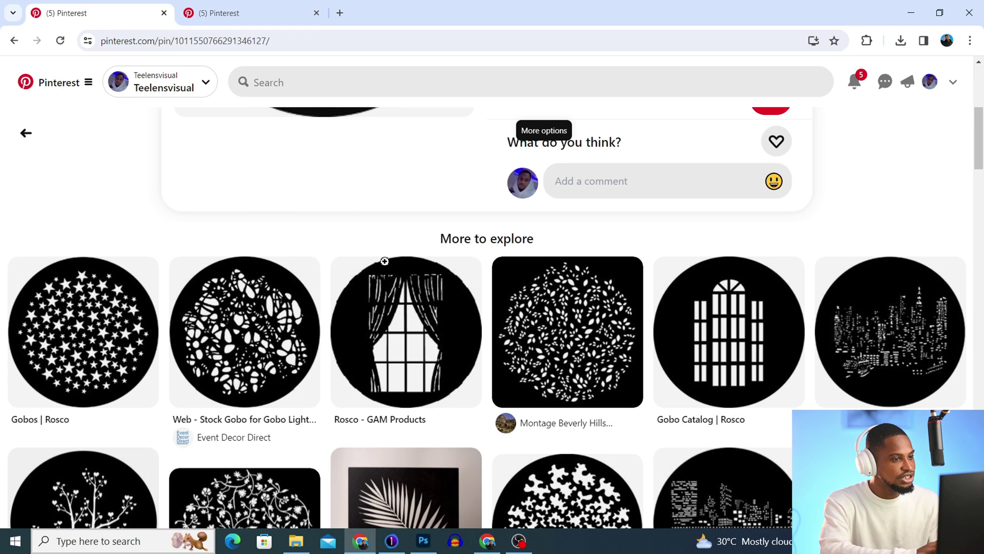
scroll(482, 315, up, 5)
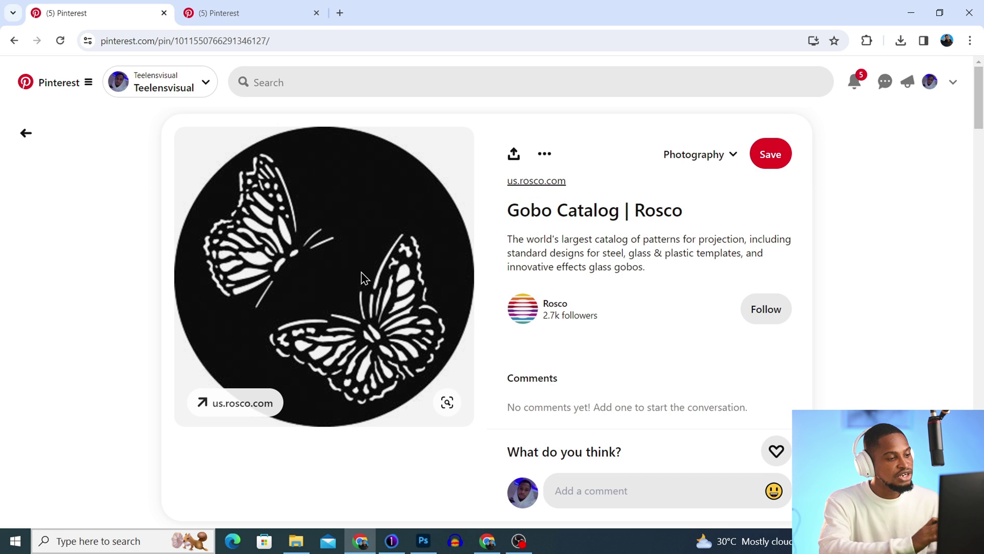
click(545, 162)
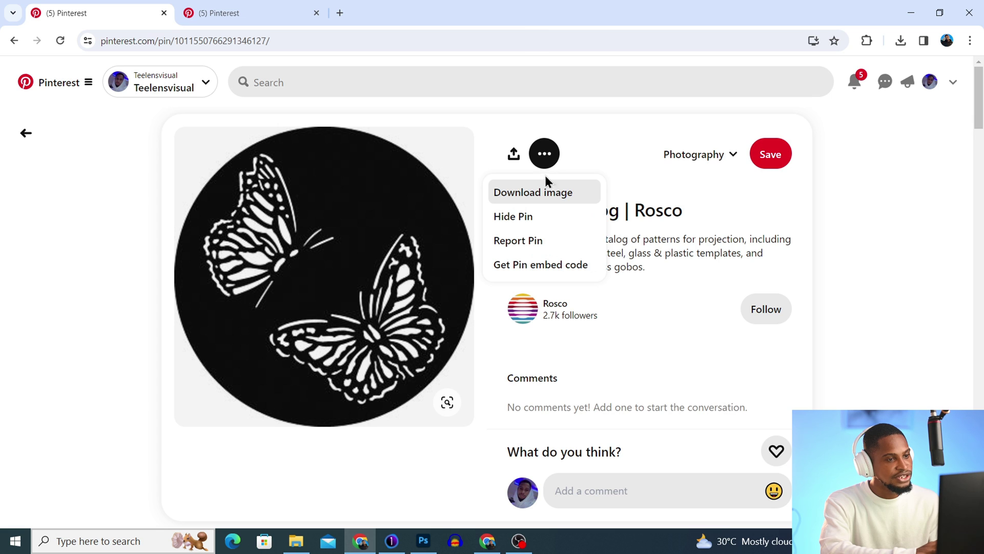
click(513, 194)
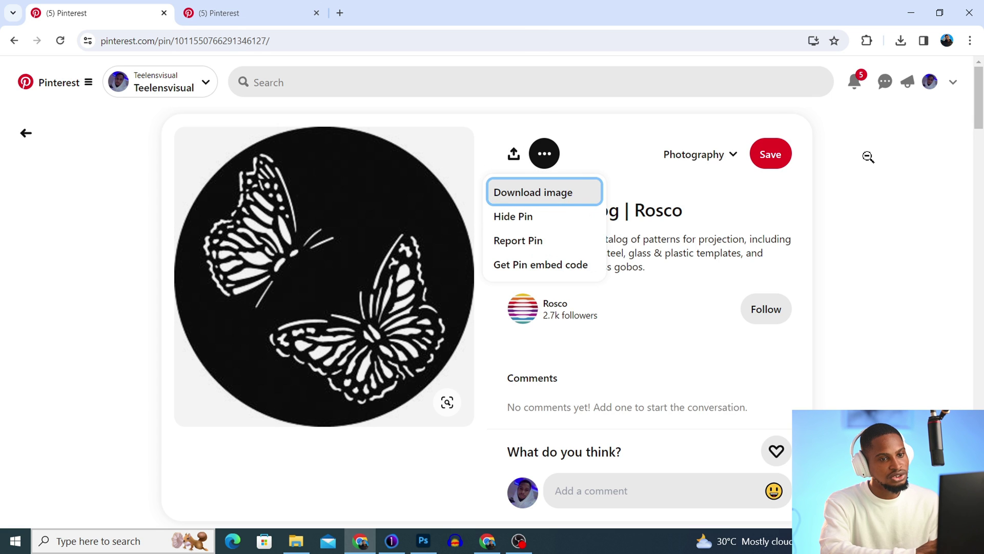
scroll(868, 157, down, 8)
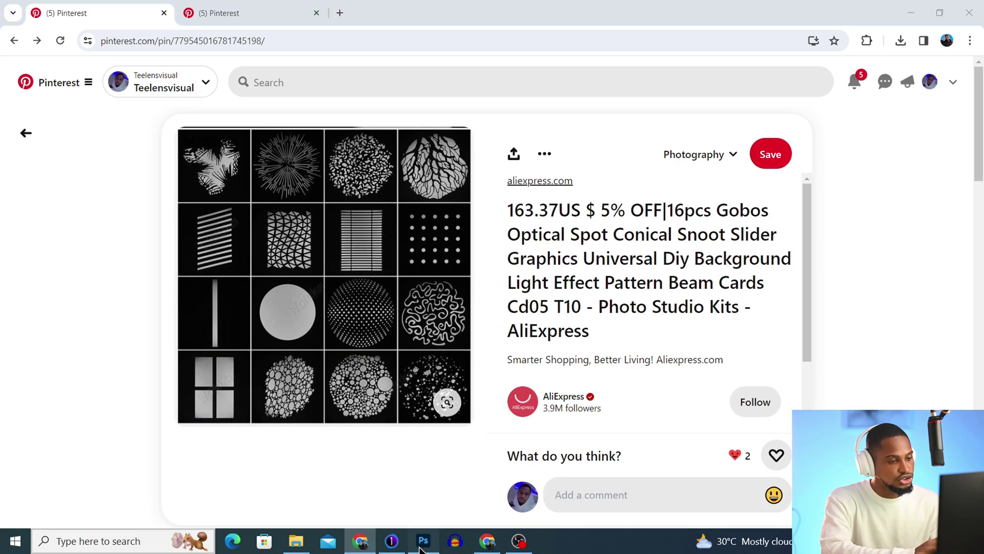
click(423, 541)
- On Layer 3, drag an Object Selection box across the photo to select the woman
click(845, 382)
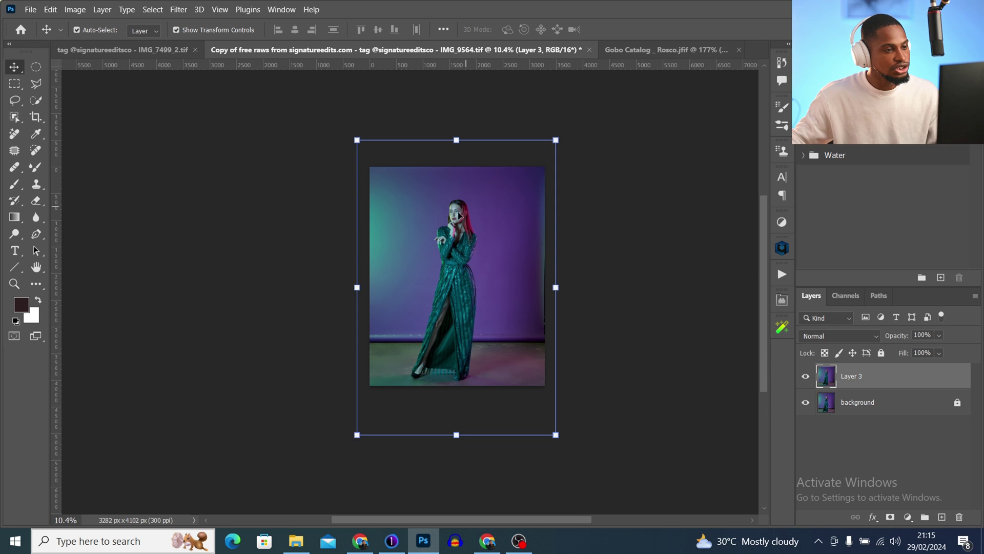
key(z)
mouse_move(485, 219)
mouse_down()
mouse_move(519, 213)
mouse_move(487, 225)
mouse_up()
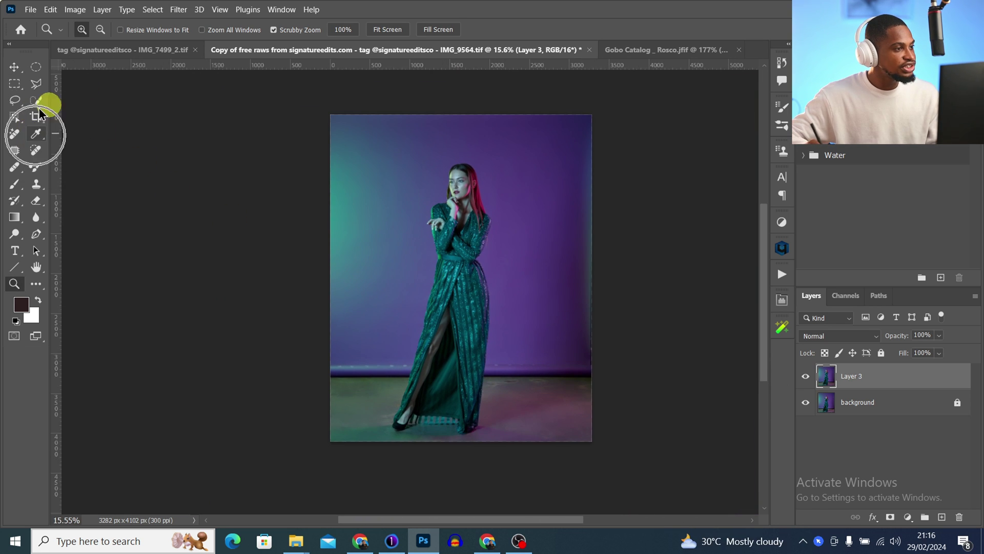
click(14, 116)
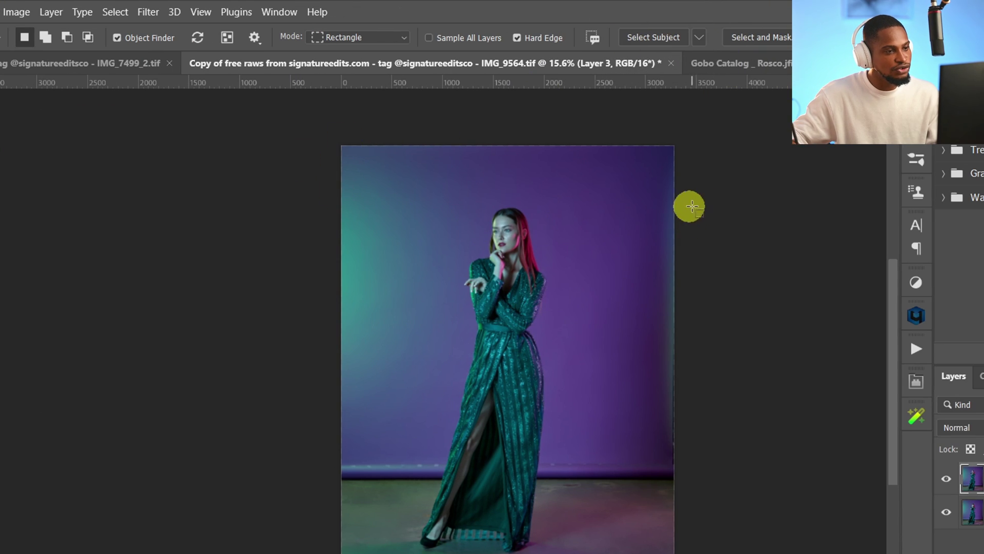
drag(358, 165, 616, 549)
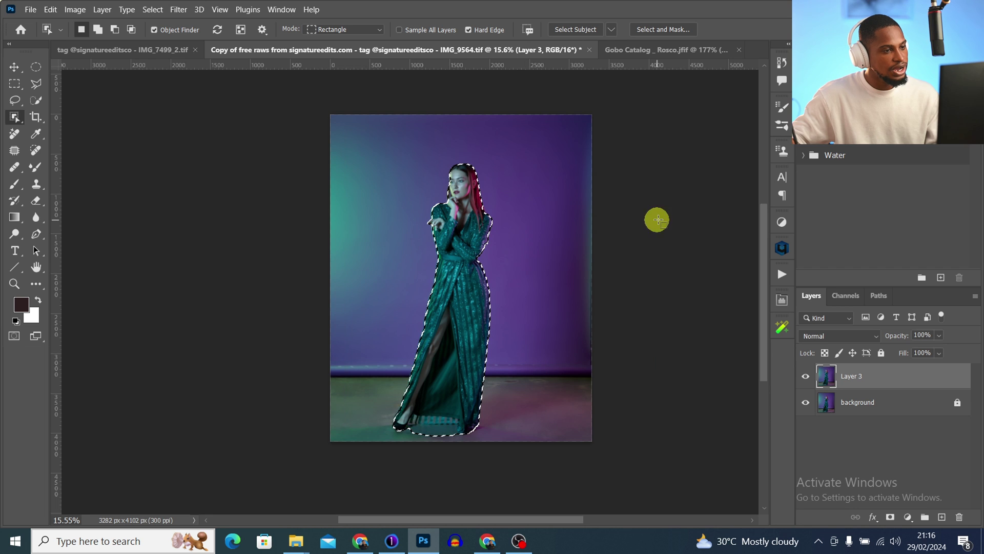
- Invert the woman selection and copy the backdrop onto a new Layer 4
key(z)
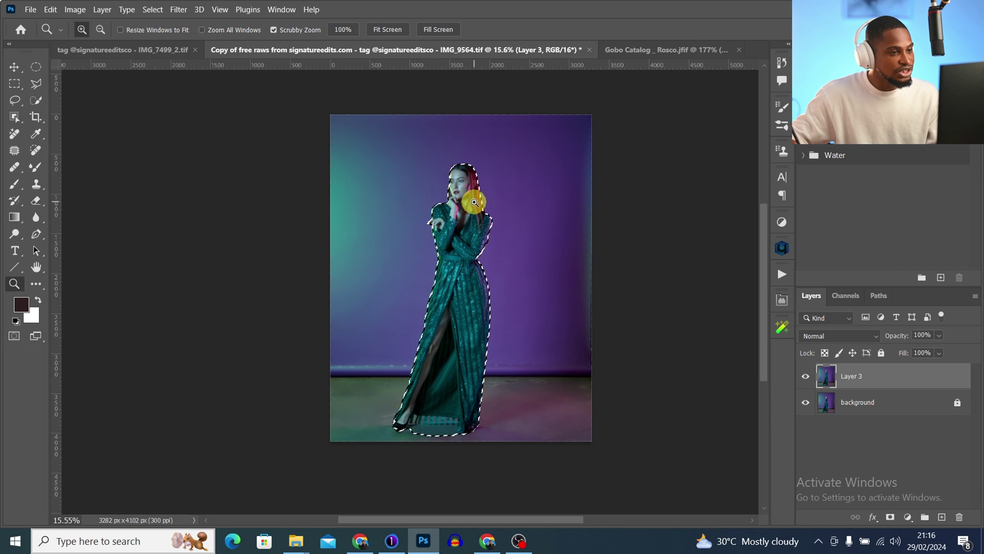
mouse_move(477, 201)
mouse_down()
mouse_move(562, 228)
mouse_move(490, 210)
mouse_move(444, 237)
mouse_move(530, 206)
mouse_move(474, 211)
mouse_up()
key(b)
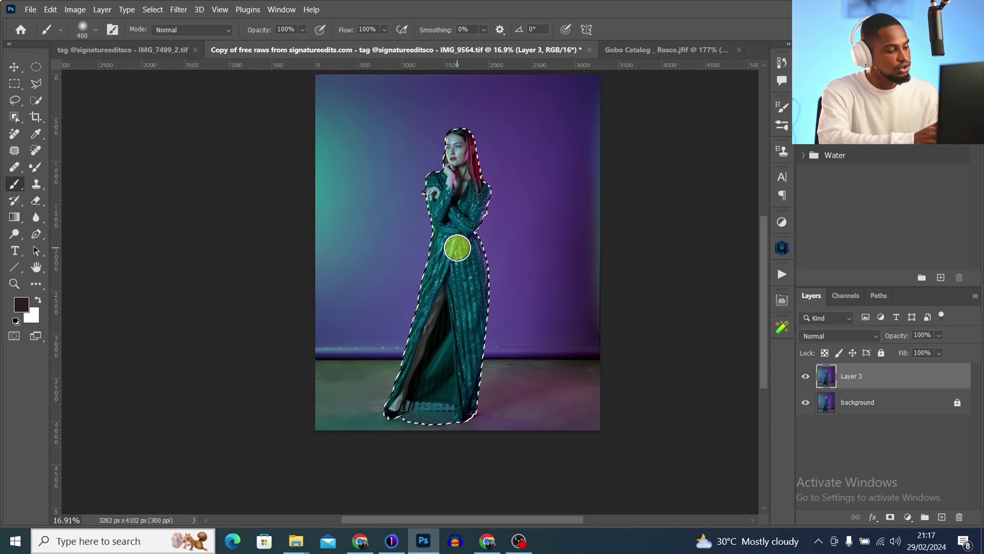
key(ctrl+shift+i)
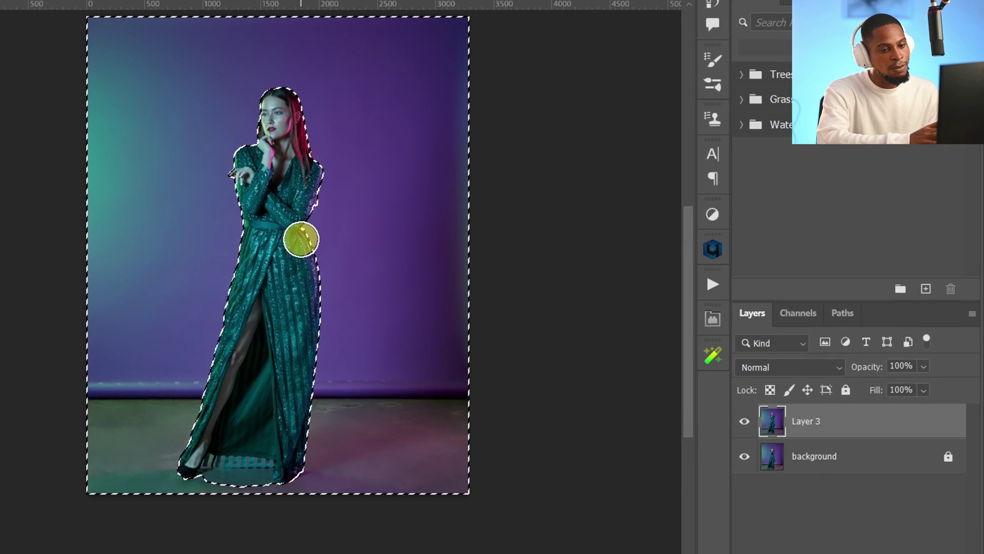
key(ctrl+j)
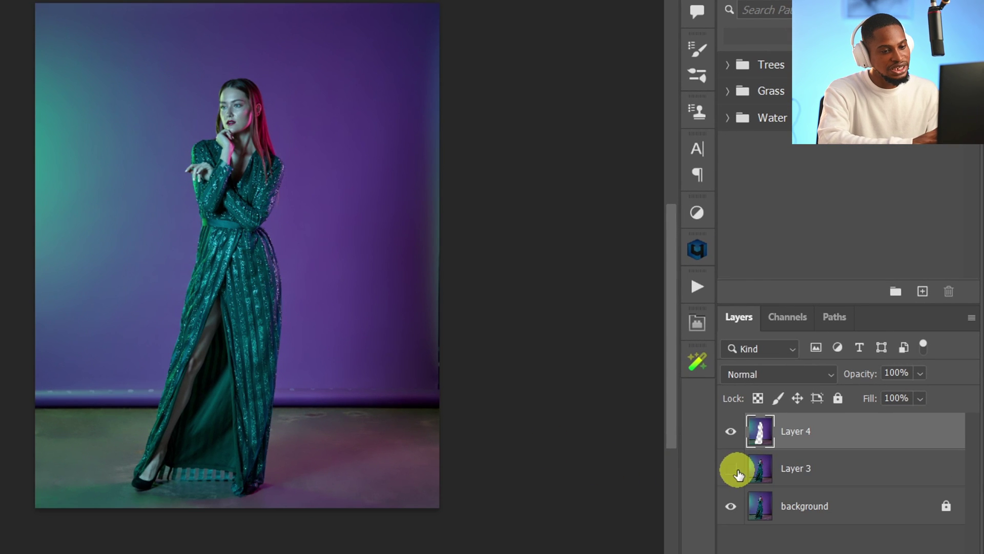
- Toggle layer visibility to inspect the backdrop cutout on Layer 4
click(733, 506)
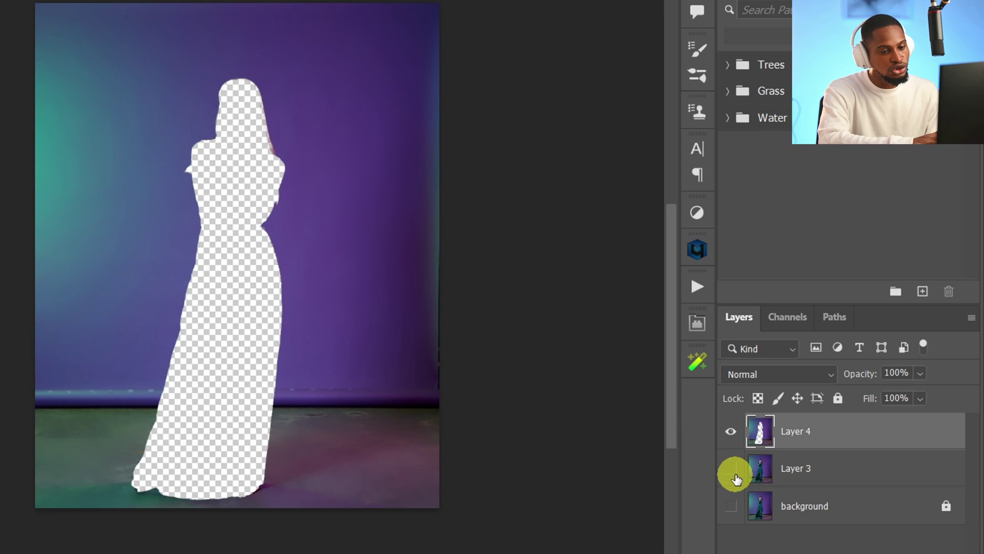
click(732, 504)
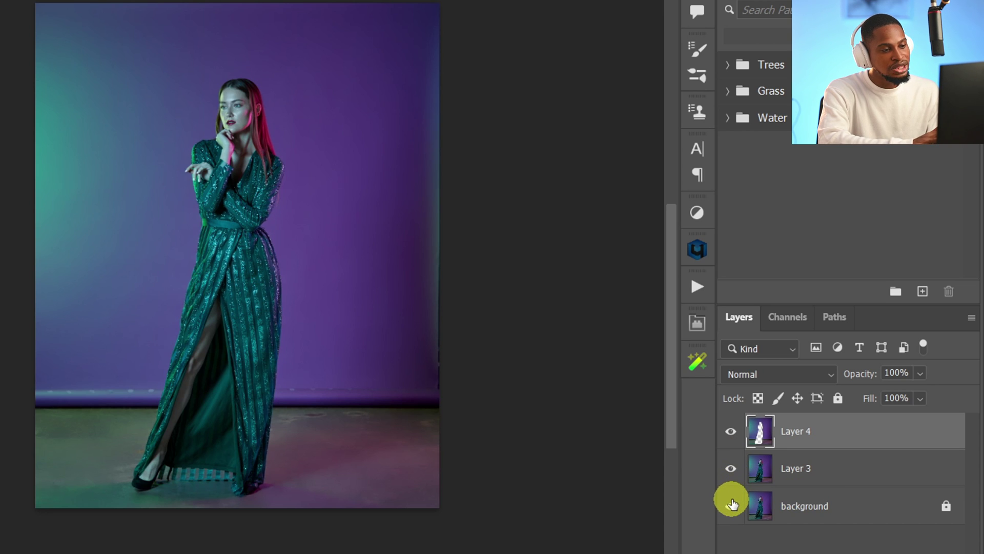
click(733, 504)
- Rename Layer 3 to subject (typed 'sunject') and begin renaming Layer 4
click(807, 474)
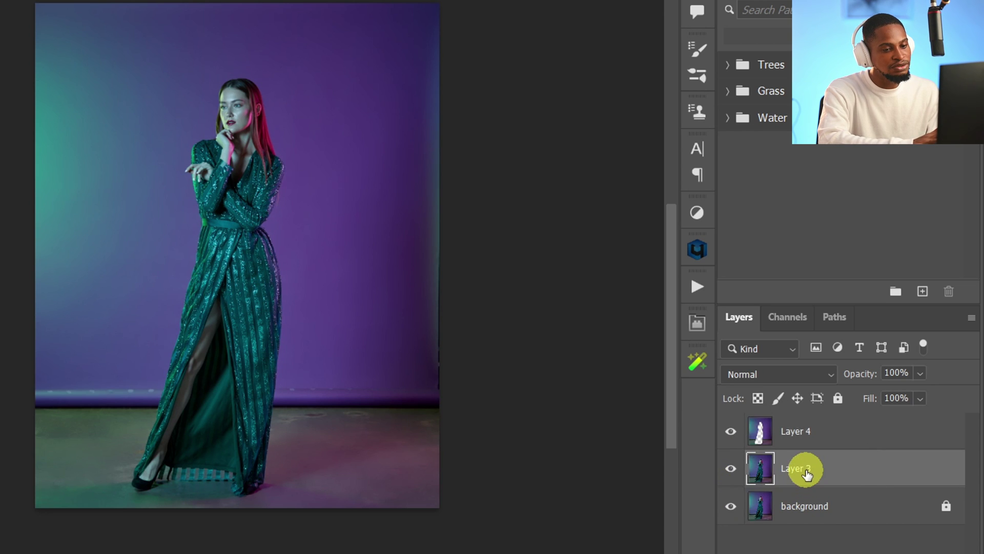
text(sunject)
key(Return)
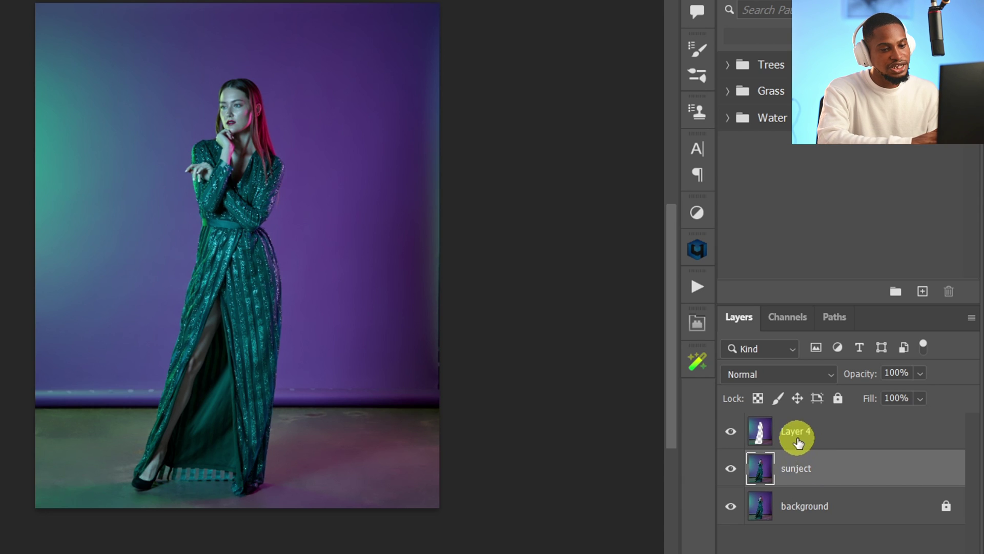
click(796, 436)
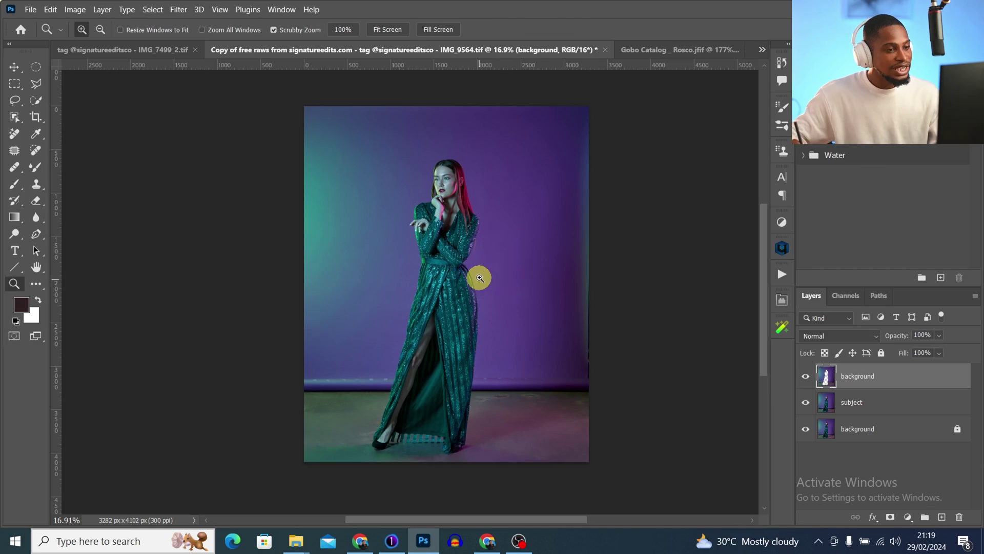
- Zoom out, make the subject layer active, and pick the Object Selection tool
mouse_move(479, 279)
mouse_down()
mouse_move(454, 280)
mouse_move(468, 193)
mouse_up()
key(b)
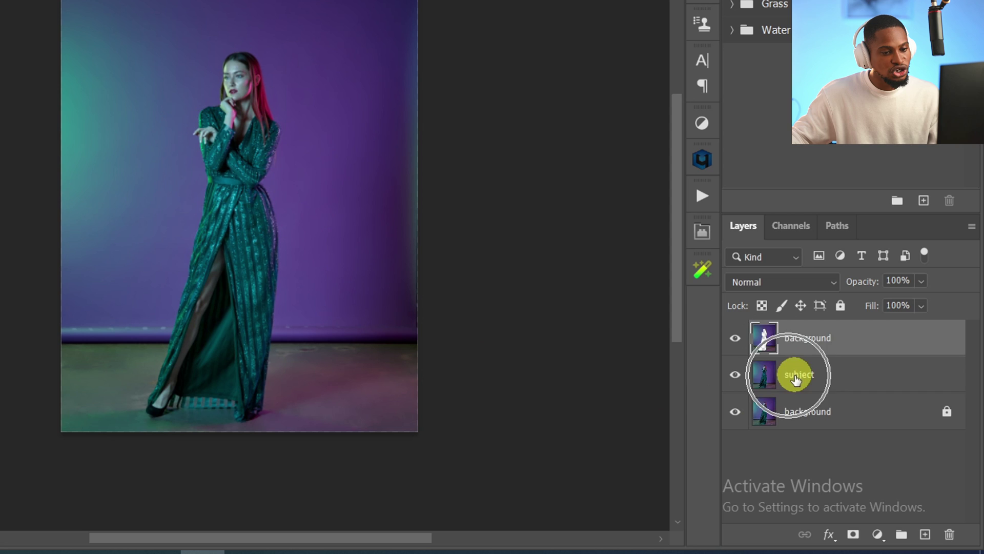
click(843, 403)
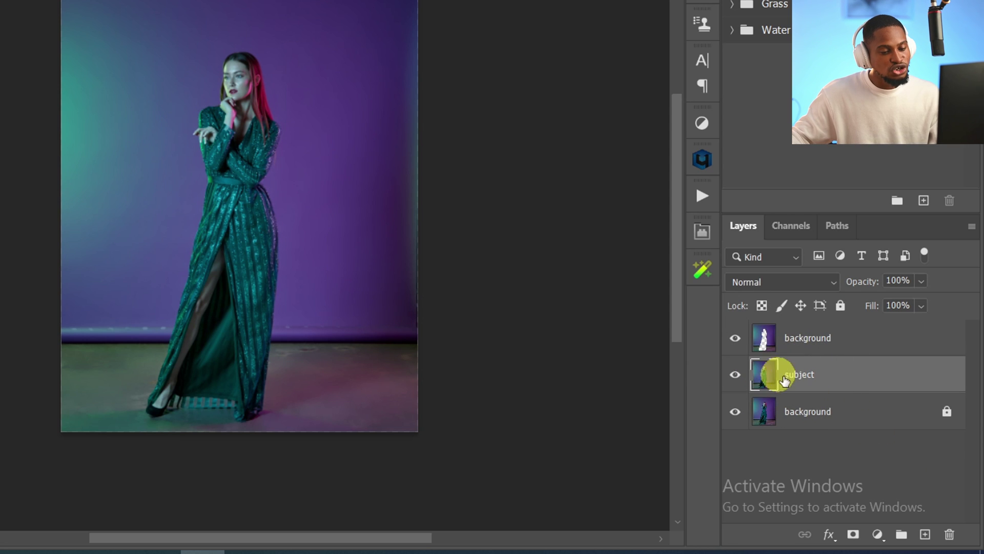
click(765, 381)
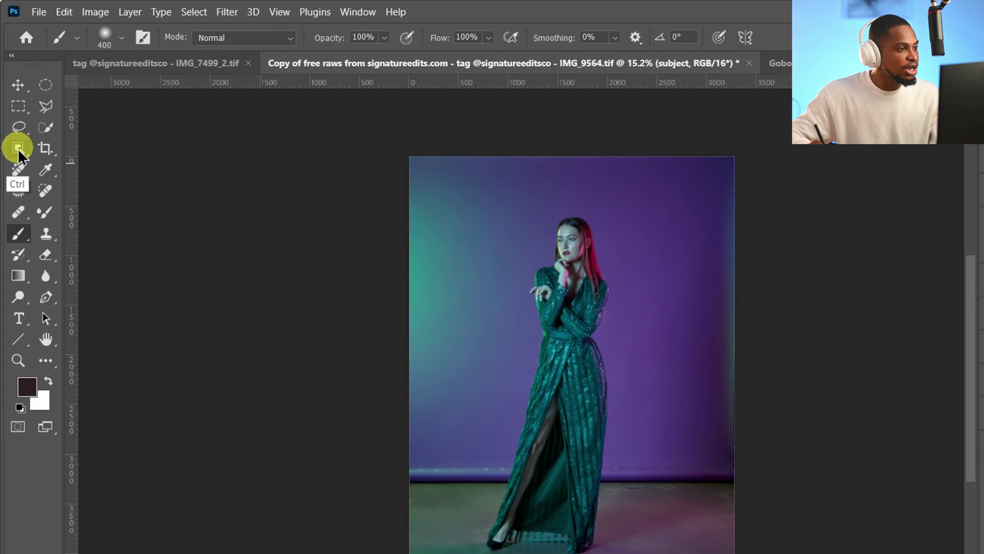
click(19, 149)
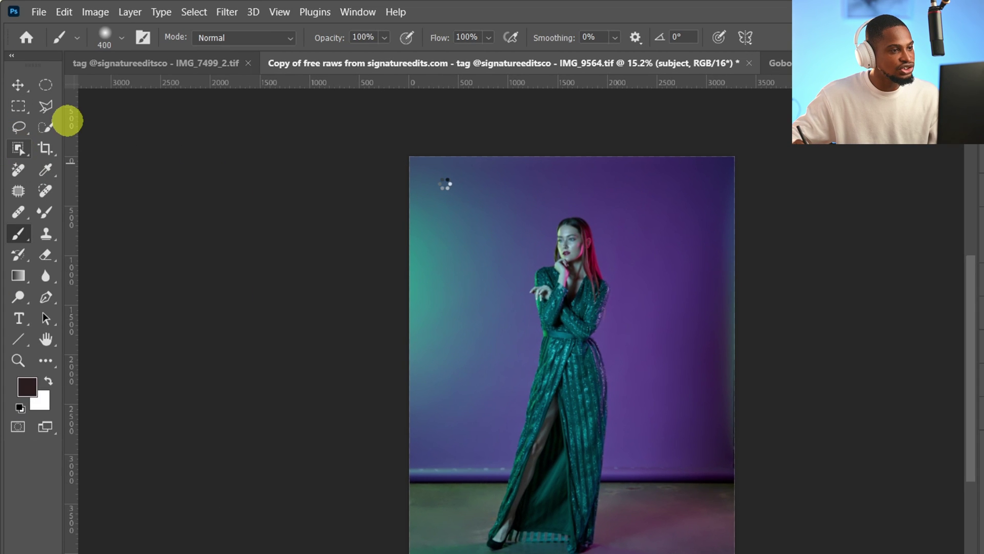
- Load the backdrop layer's cutout as a selection and invert it to isolate the woman
drag(438, 172, 643, 531)
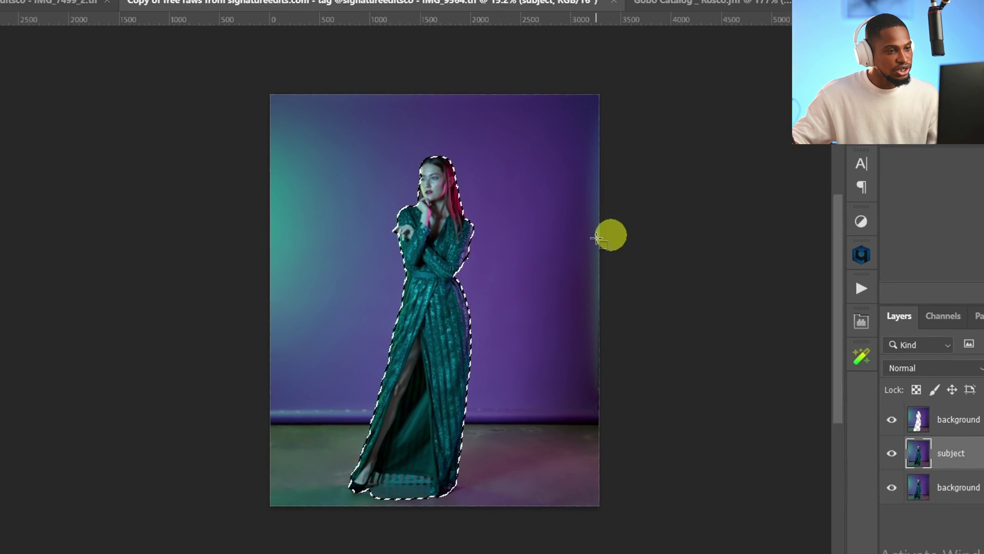
key(ctrl+d)
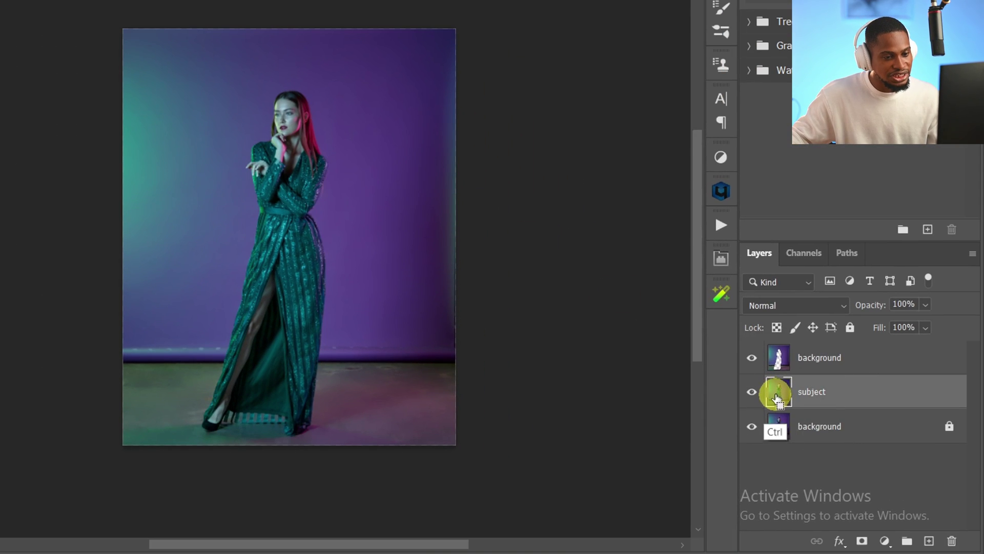
ctrl+click(779, 365)
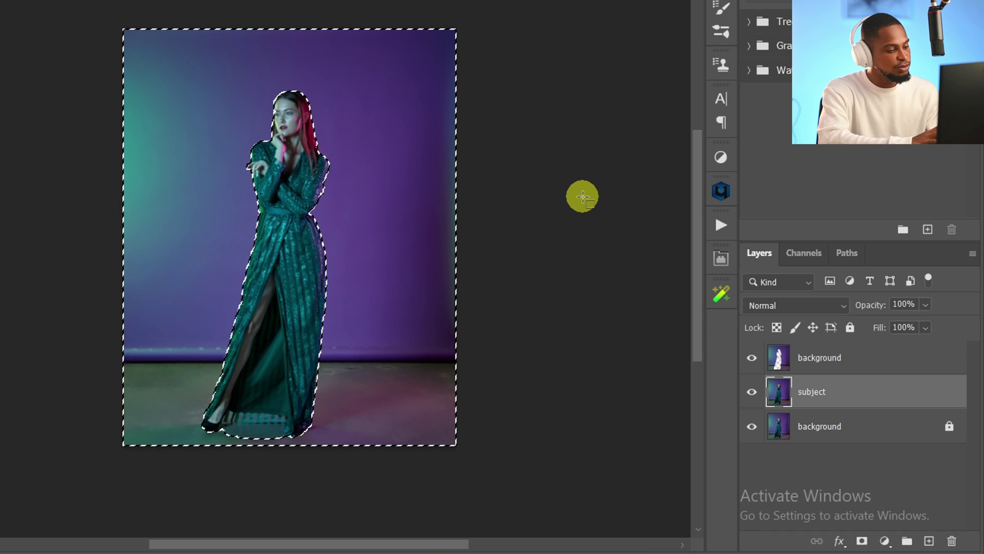
key(ctrl+shift+i)
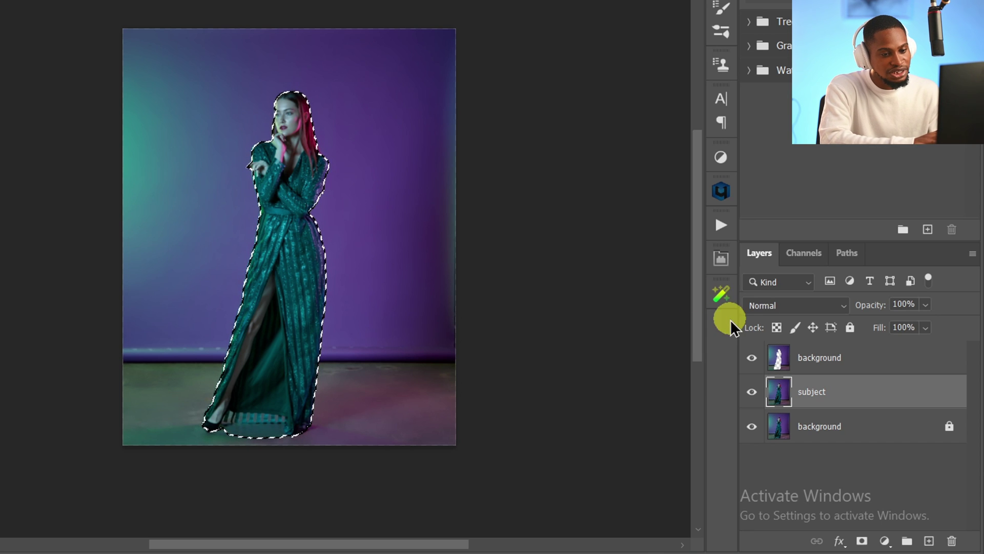
- Add a layer mask to subject from the selection and move the backdrop layer below it
click(862, 541)
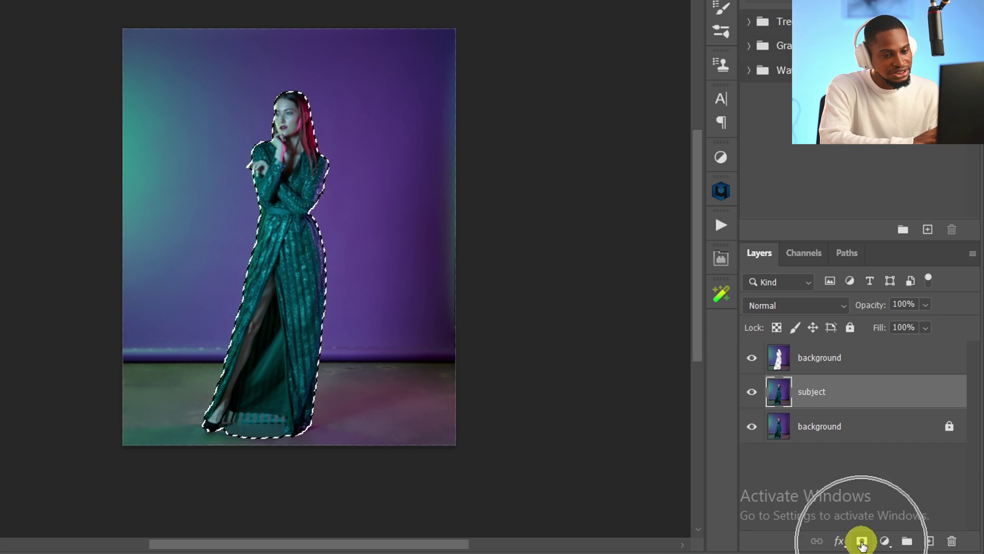
click(780, 389)
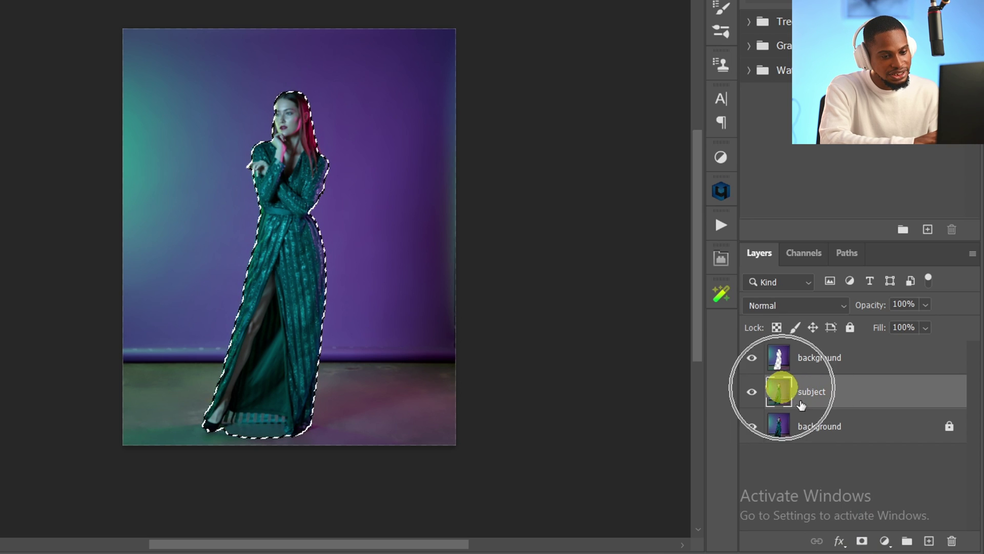
click(861, 541)
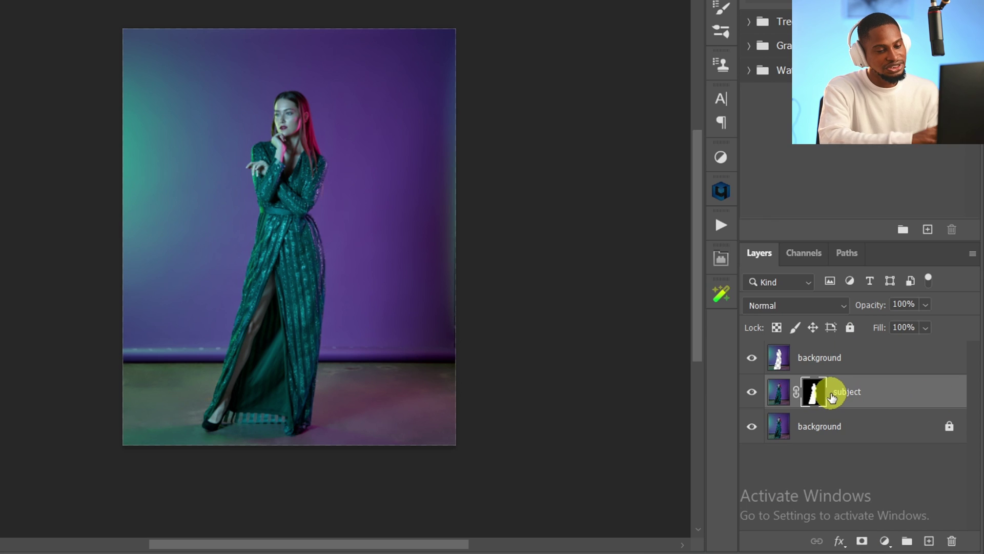
click(813, 394)
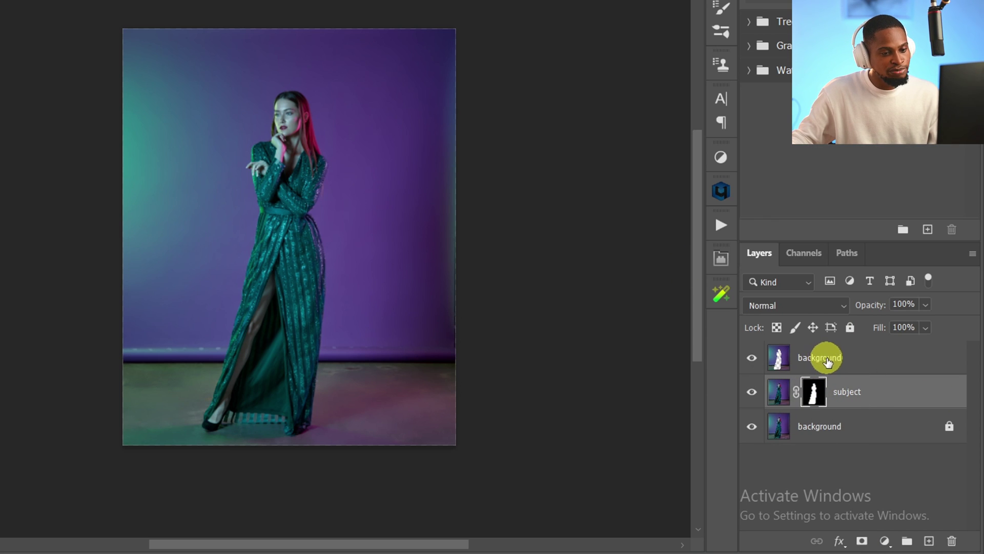
drag(827, 362, 852, 411)
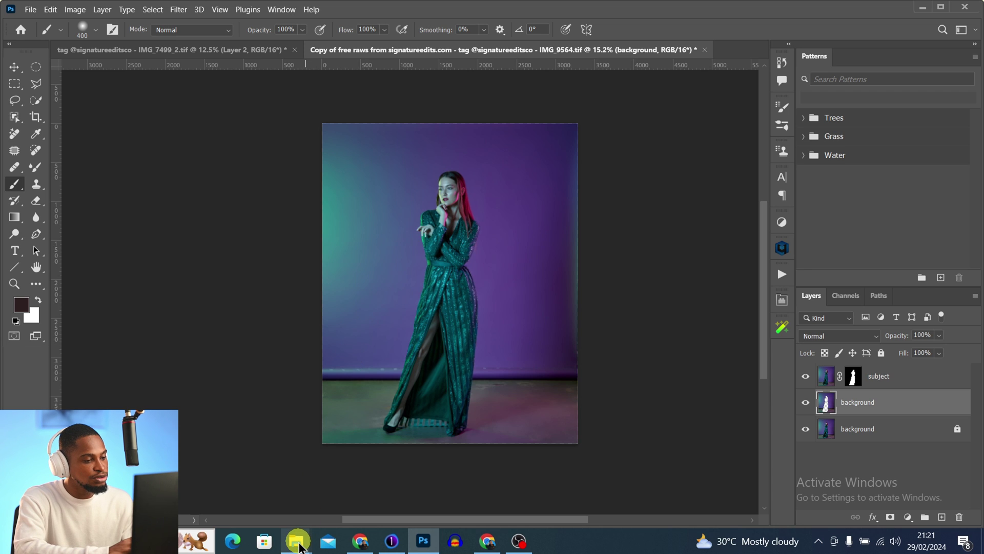
- Drag Gobo Catalog _ Rosco from Downloads into Photoshop as a new document
click(298, 545)
click(249, 488)
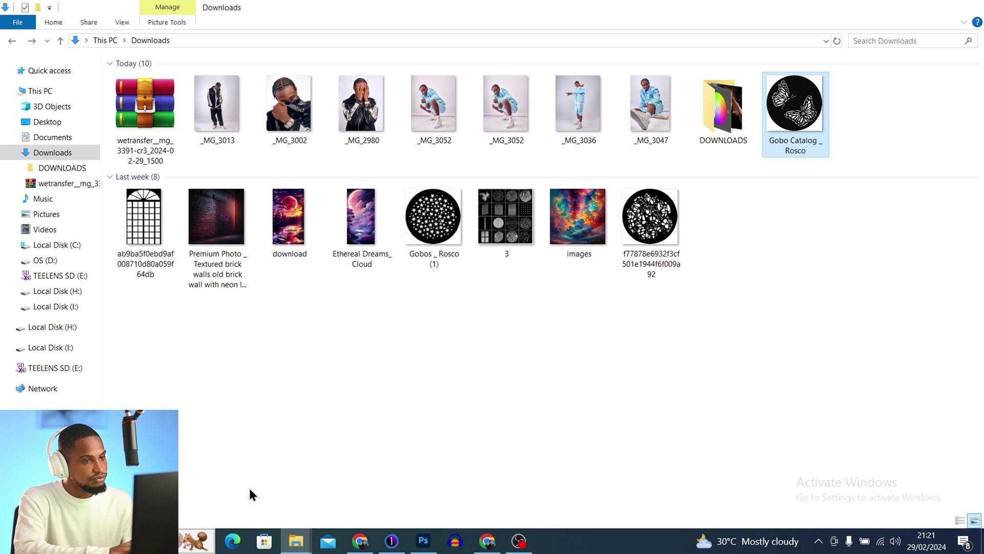
click(796, 118)
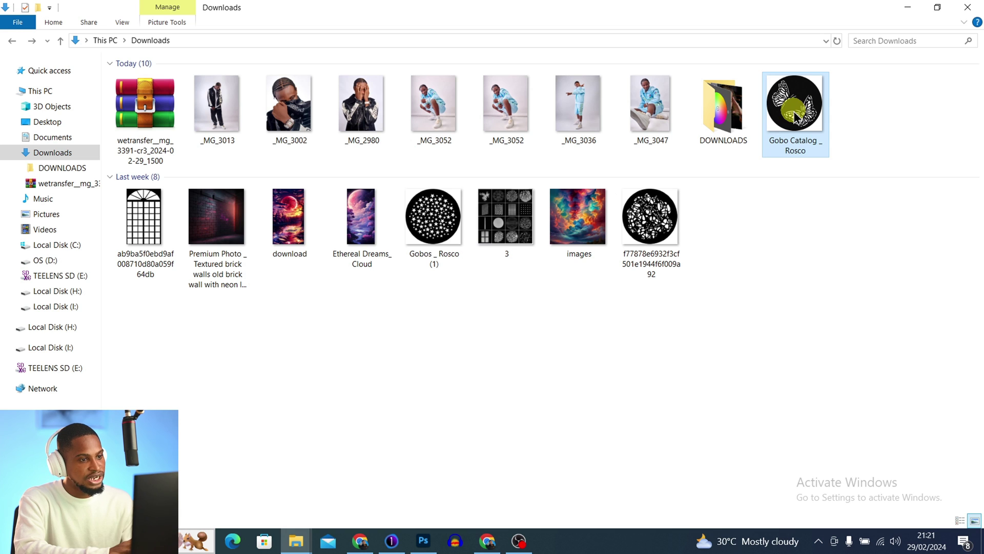
drag(805, 117, 750, 47)
scroll(448, 316, up, 3)
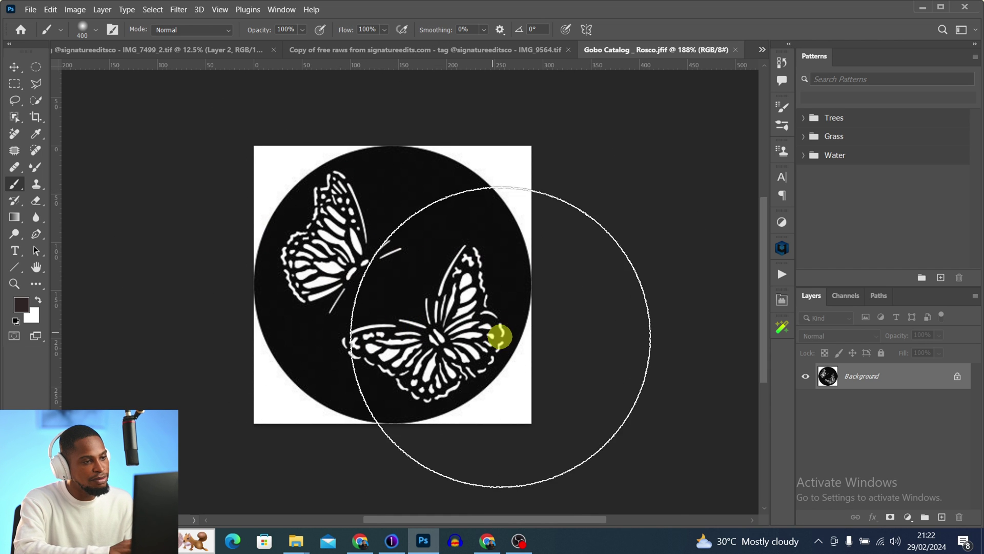
- Select the upper and lower white butterflies with Object Selection, excluding the black disc
scroll(574, 405, right, 2)
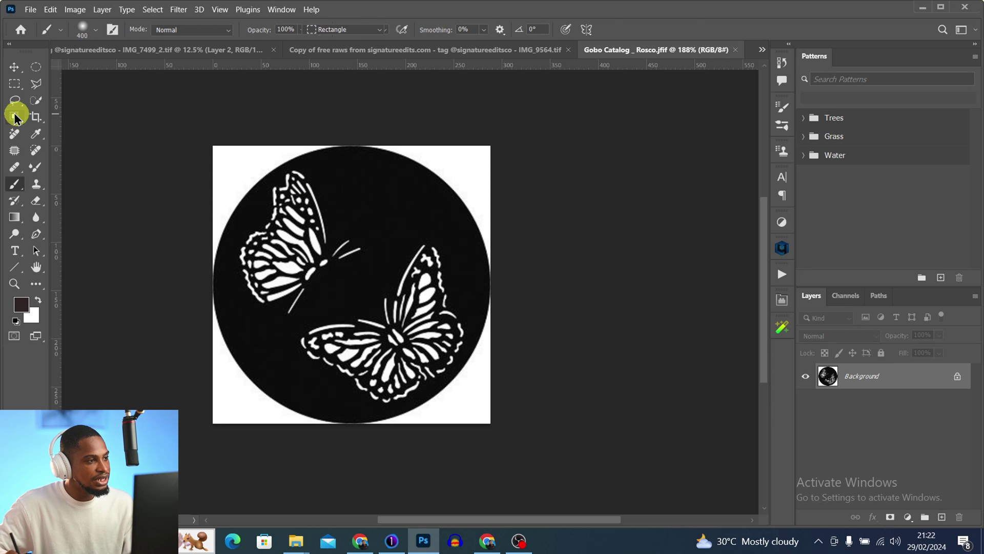
click(14, 116)
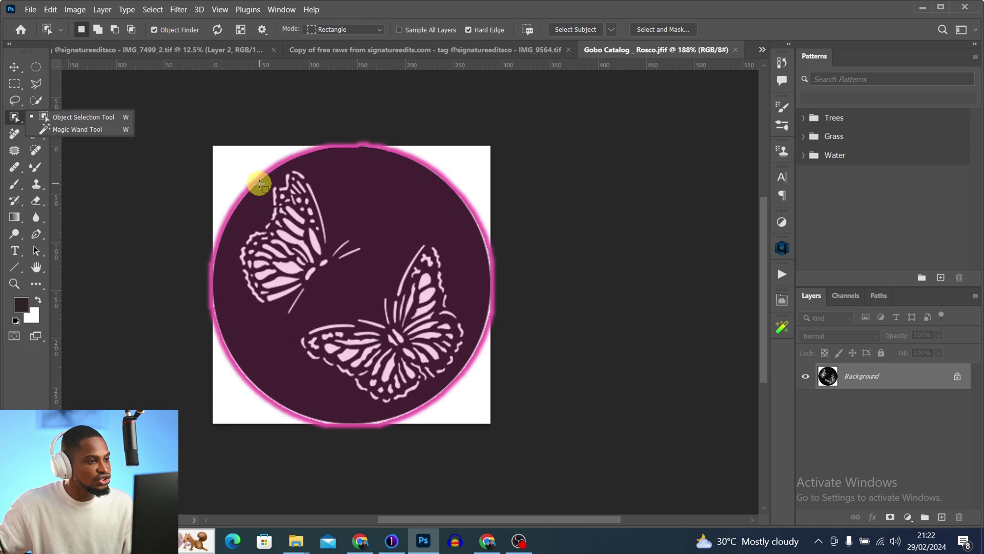
drag(258, 183, 366, 303)
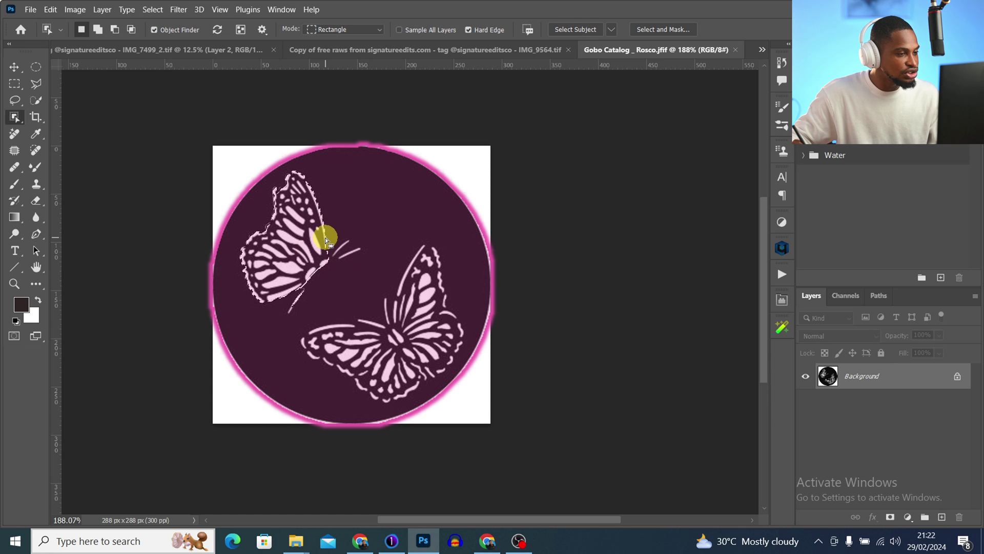
drag(319, 230, 375, 268)
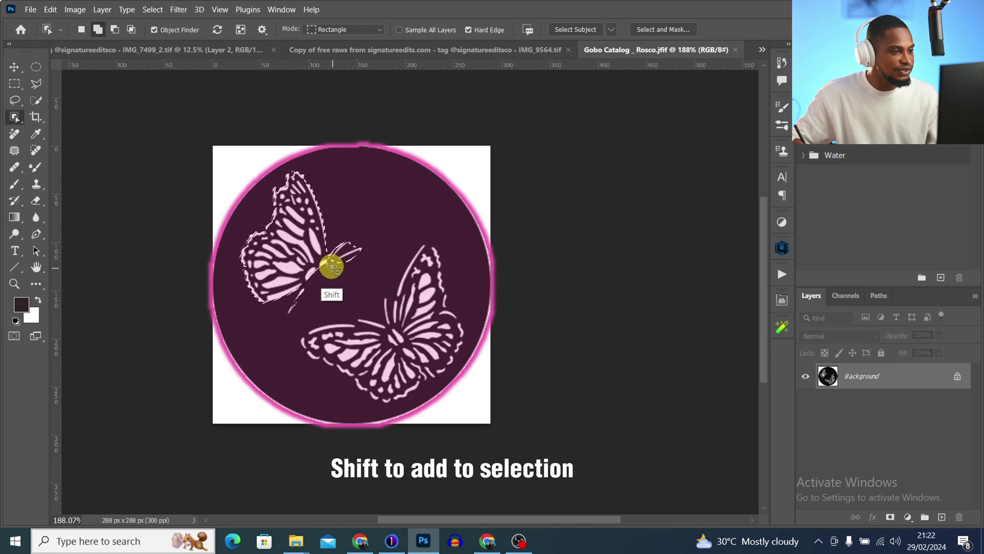
drag(325, 265, 469, 401)
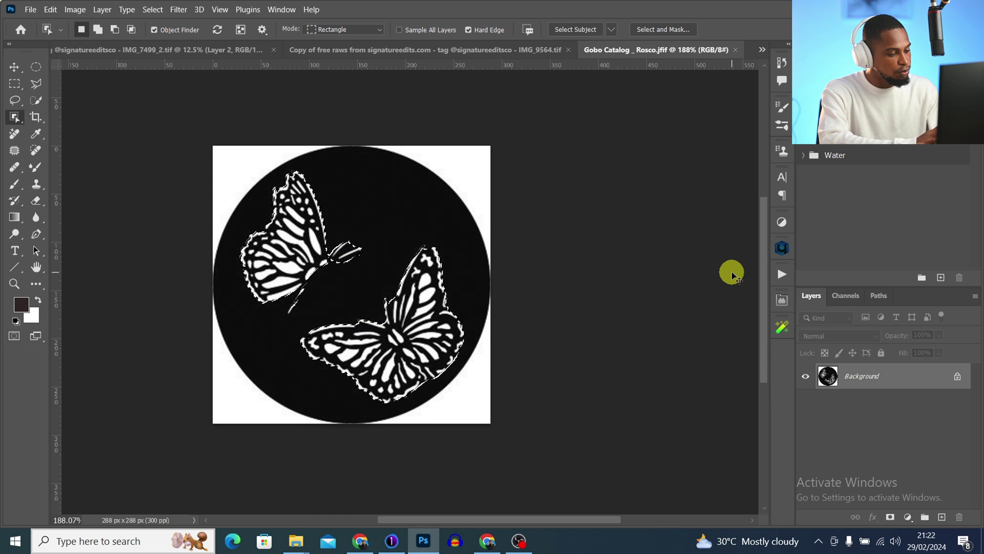
- Paste the copied butterflies into the model photo as a new layer
click(429, 51)
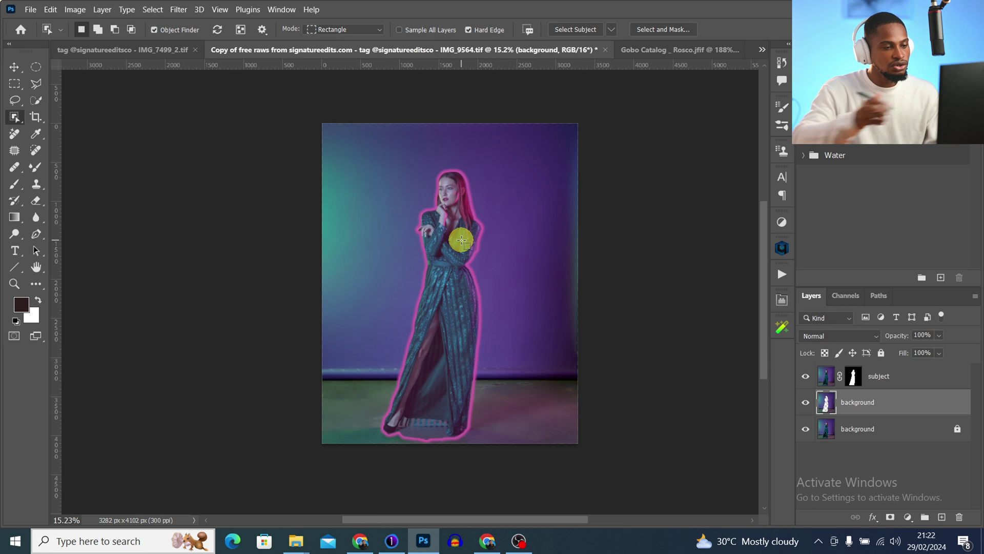
click(918, 377)
key(ctrl+v)
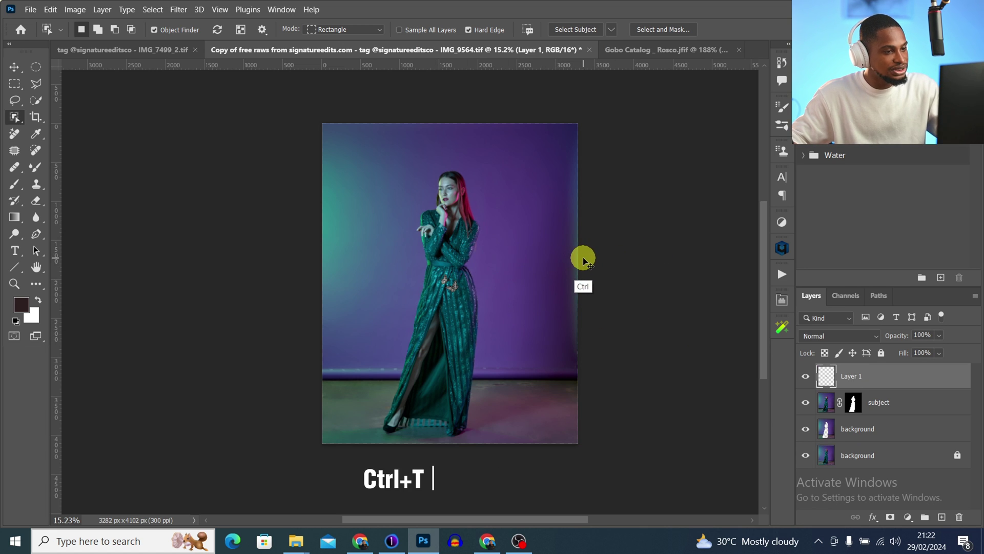
- Scale up the butterflies and centre them around the woman's upper body
key(ctrl+t)
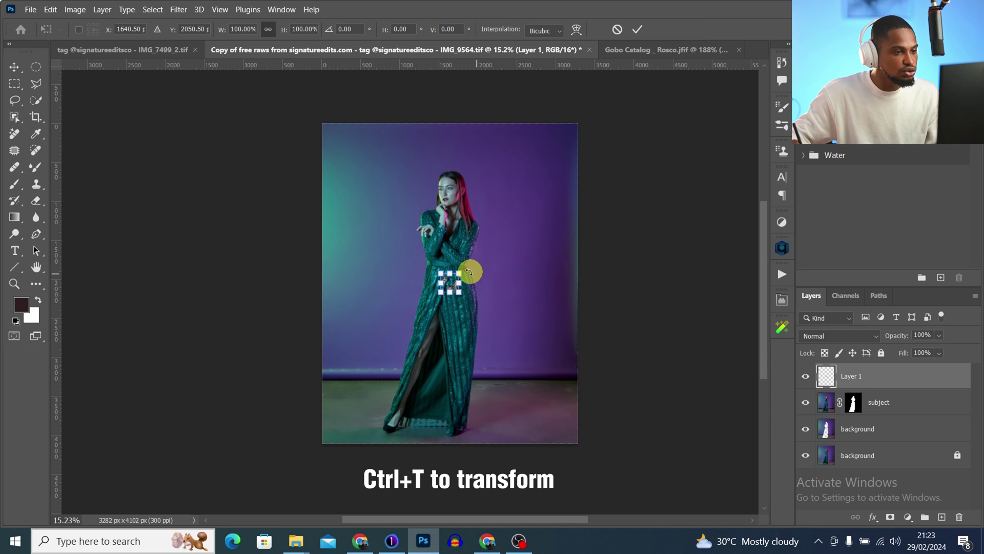
drag(461, 270, 617, 167)
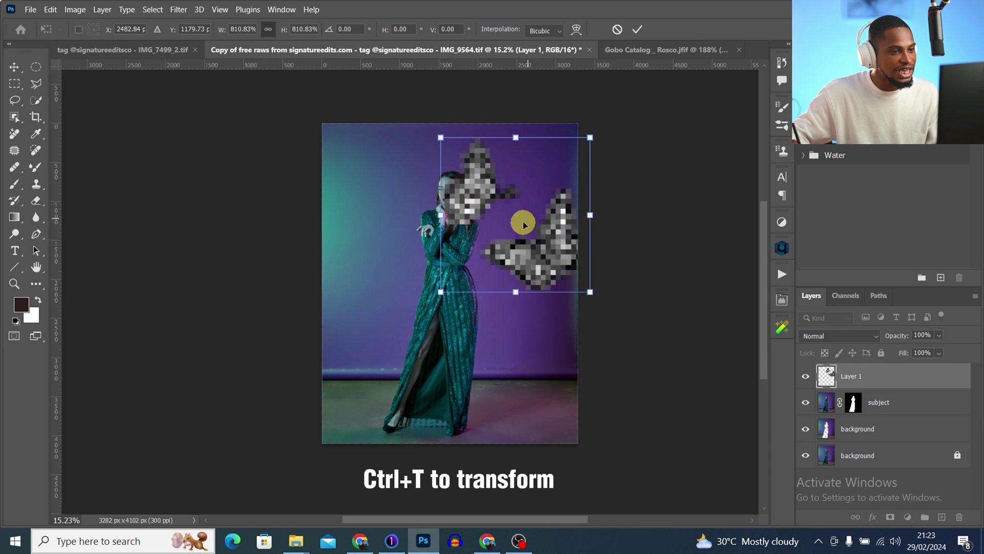
drag(523, 222, 449, 238)
drag(527, 160, 524, 135)
mouse_move(492, 210)
mouse_down()
mouse_move(465, 220)
mouse_move(472, 213)
mouse_up()
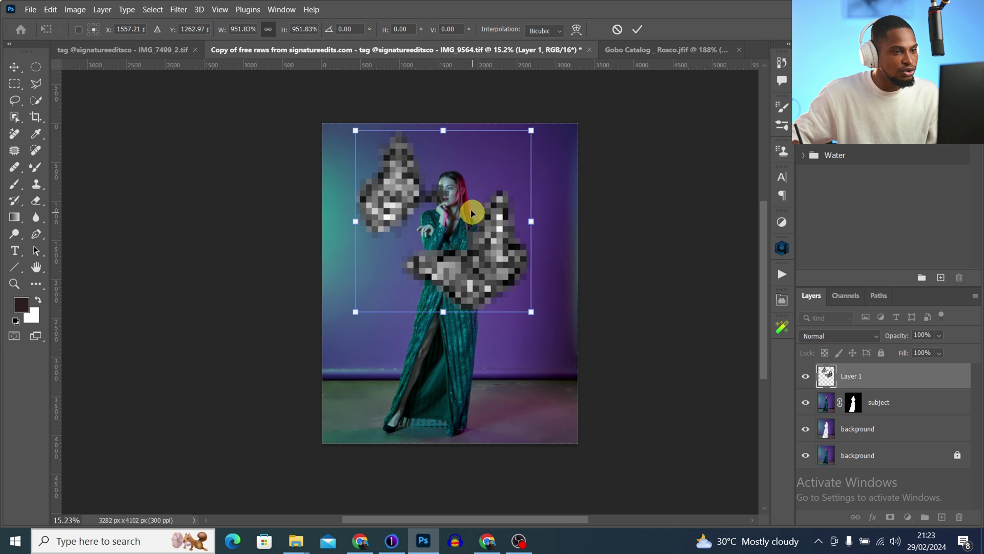
click(637, 29)
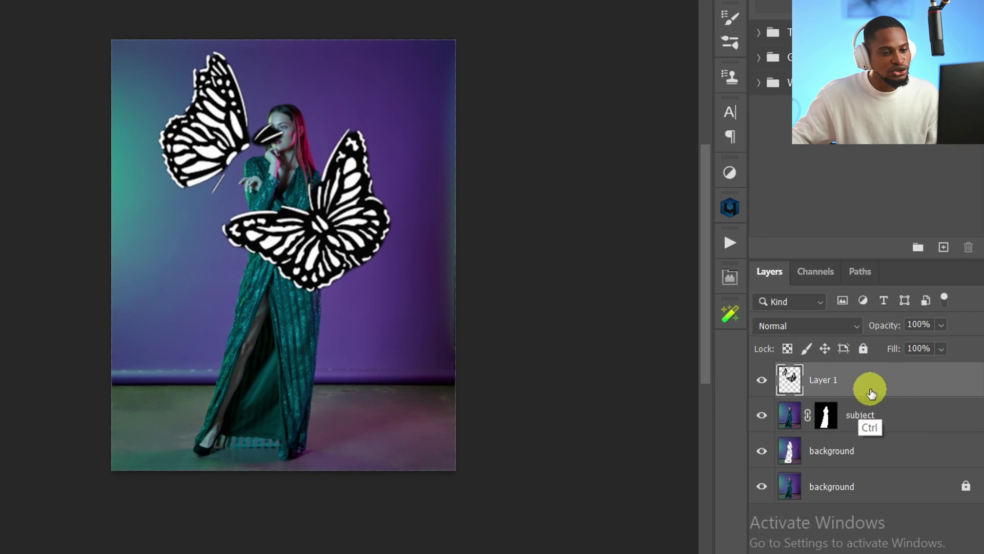
- Move the butterfly layer below the woman's layer
click(915, 383)
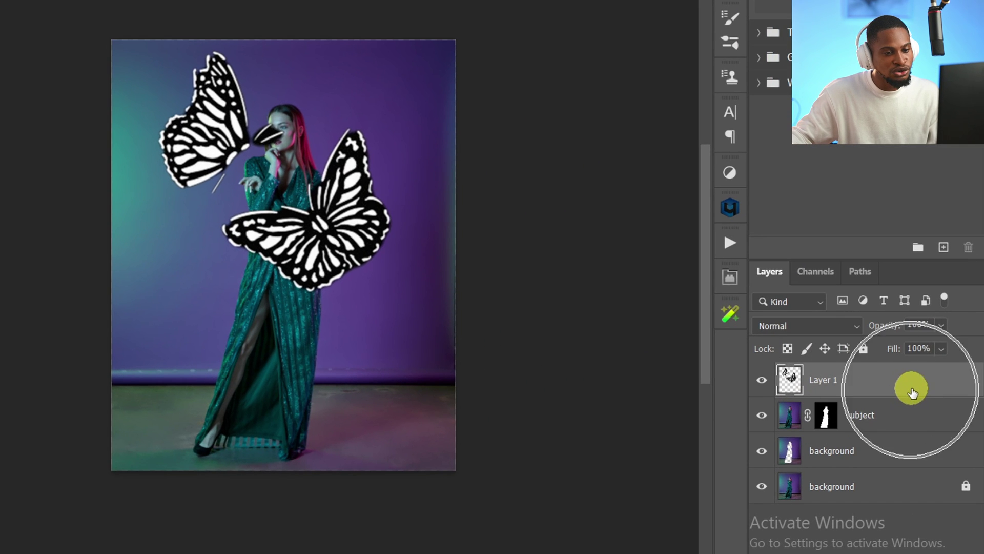
drag(915, 388, 895, 434)
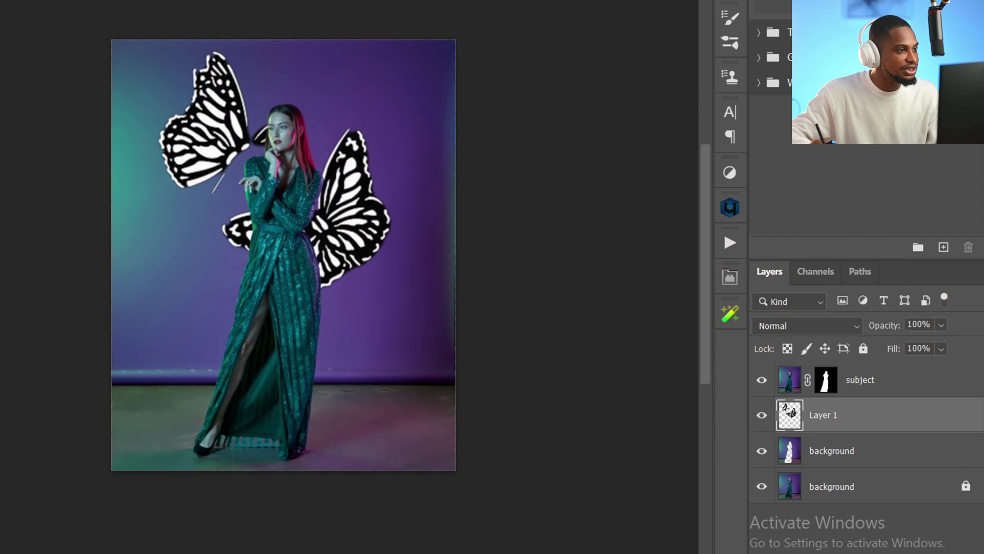
click(206, 121)
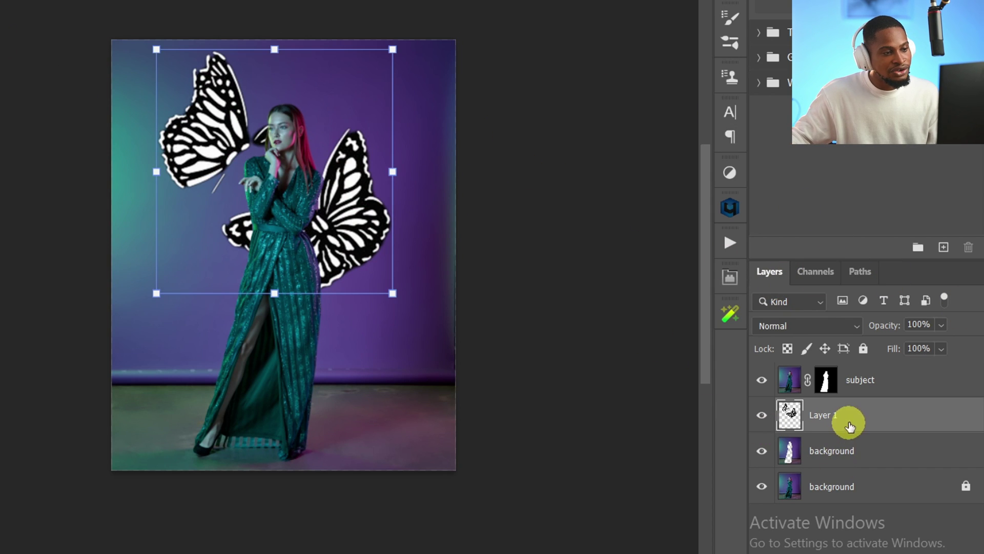
- Rename the butterfly layer to 'snoot'
ctrl+click(810, 425)
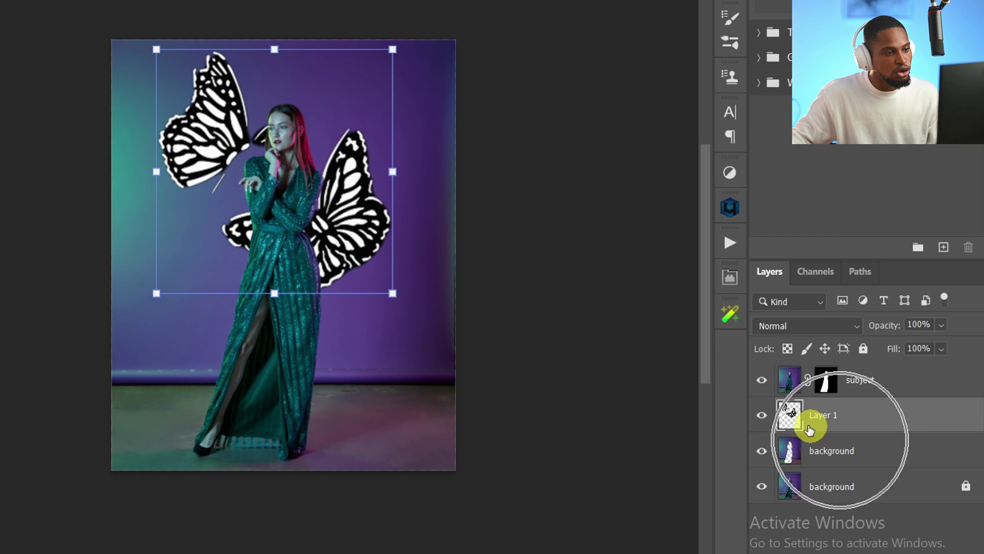
click(822, 421)
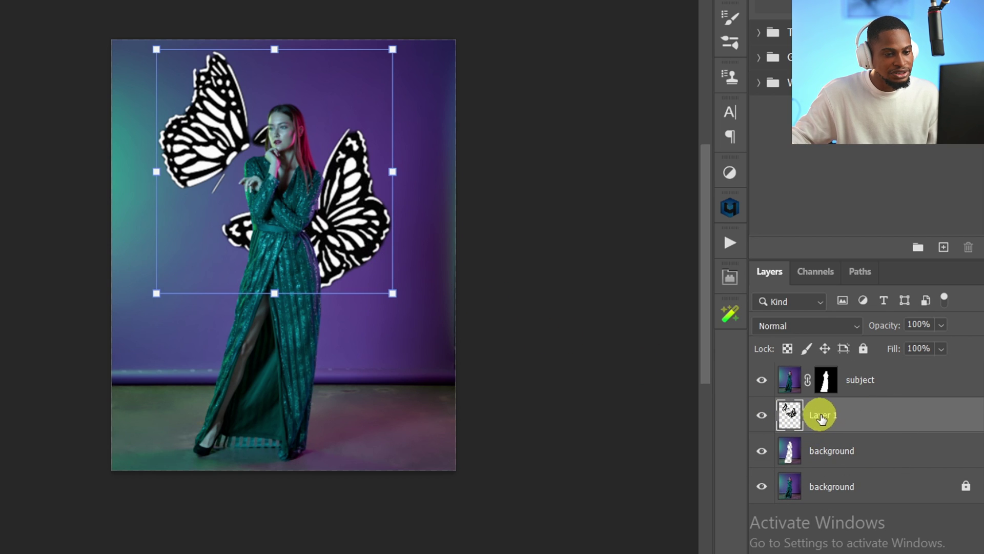
double_click(820, 417)
text(sn)
text(oot)
key(Return)
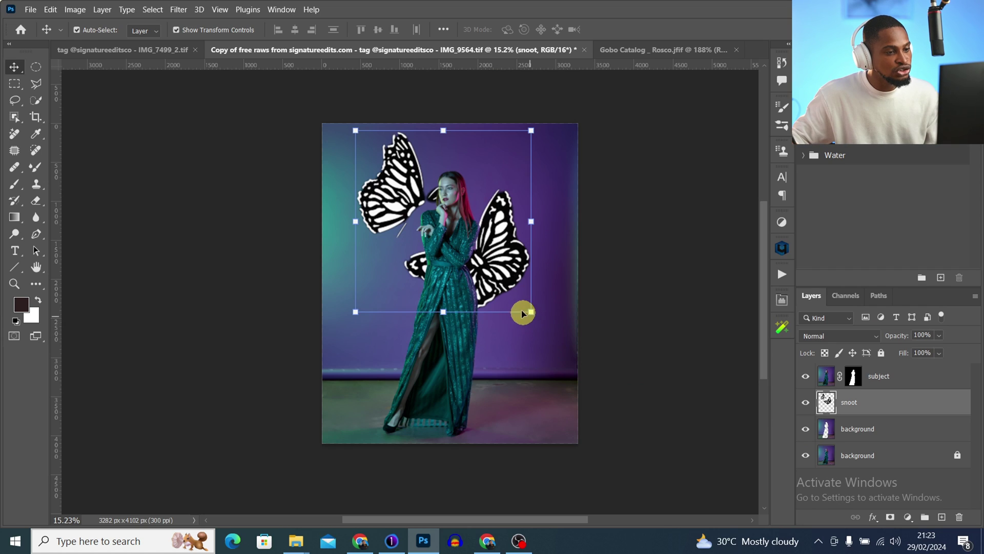
- Shrink the butterflies and shift them up around her head and shoulder
drag(531, 311, 568, 333)
mouse_move(500, 252)
mouse_down()
mouse_move(501, 226)
mouse_move(490, 244)
mouse_up()
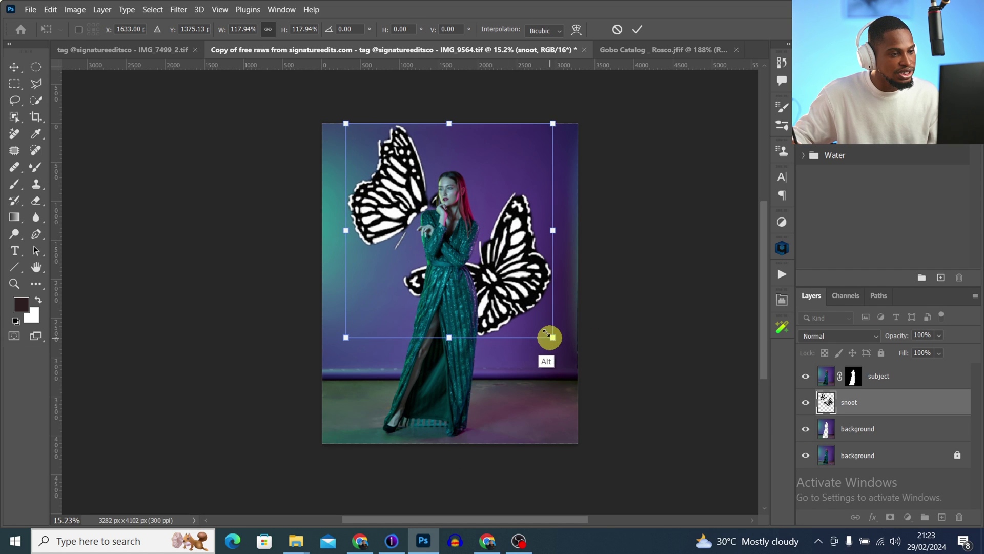
drag(547, 334, 530, 316)
drag(501, 274, 507, 261)
click(637, 31)
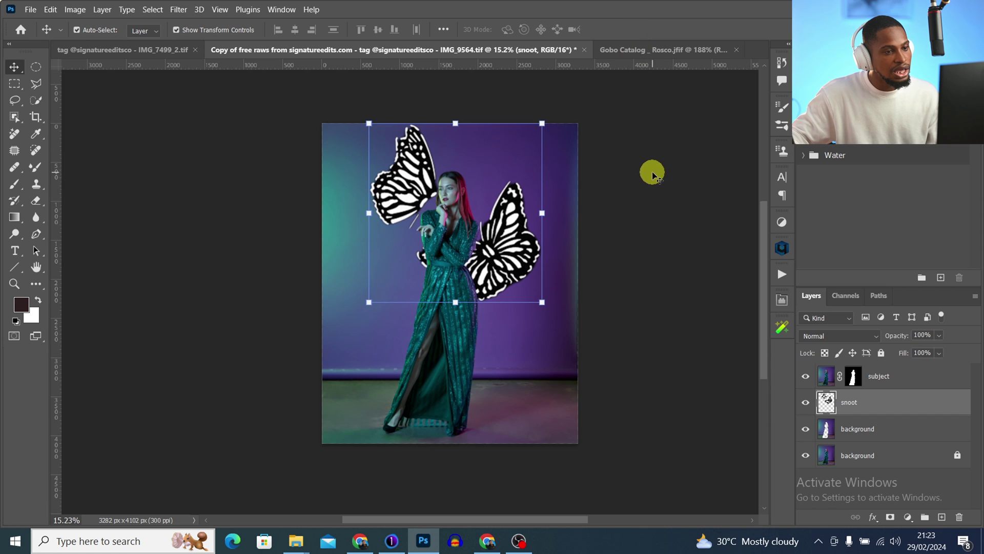
click(653, 176)
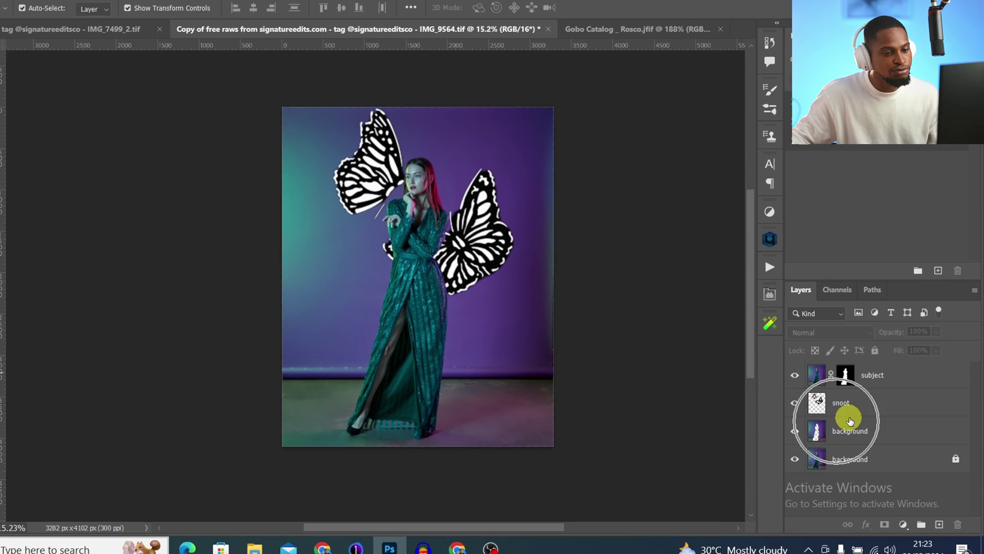
- Set the snoot layer's blend mode to Screen
ctrl+click(850, 405)
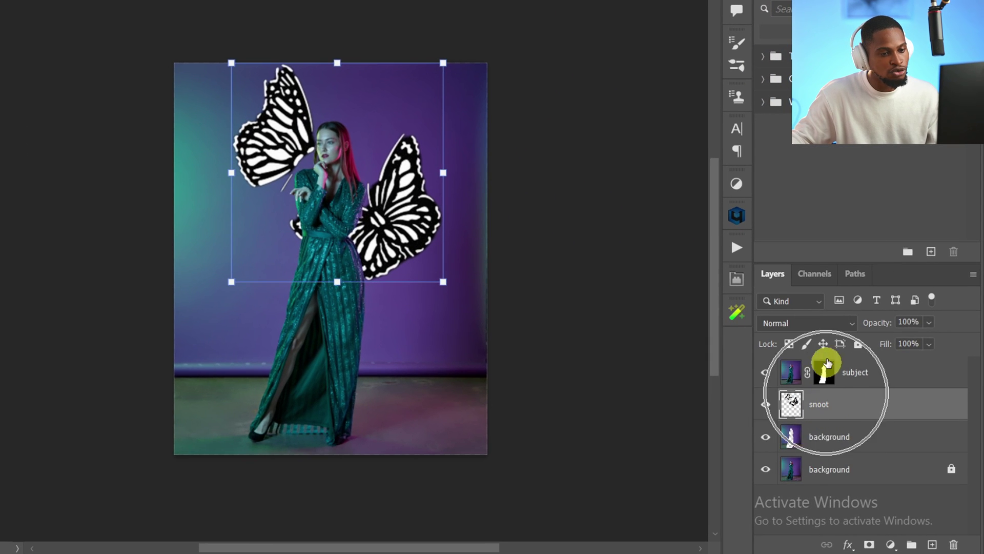
click(820, 324)
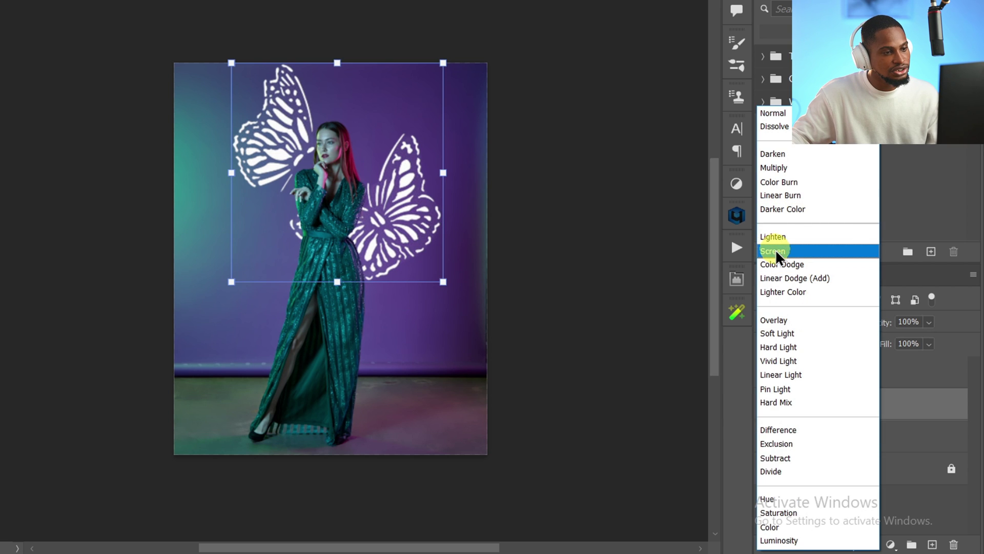
click(779, 251)
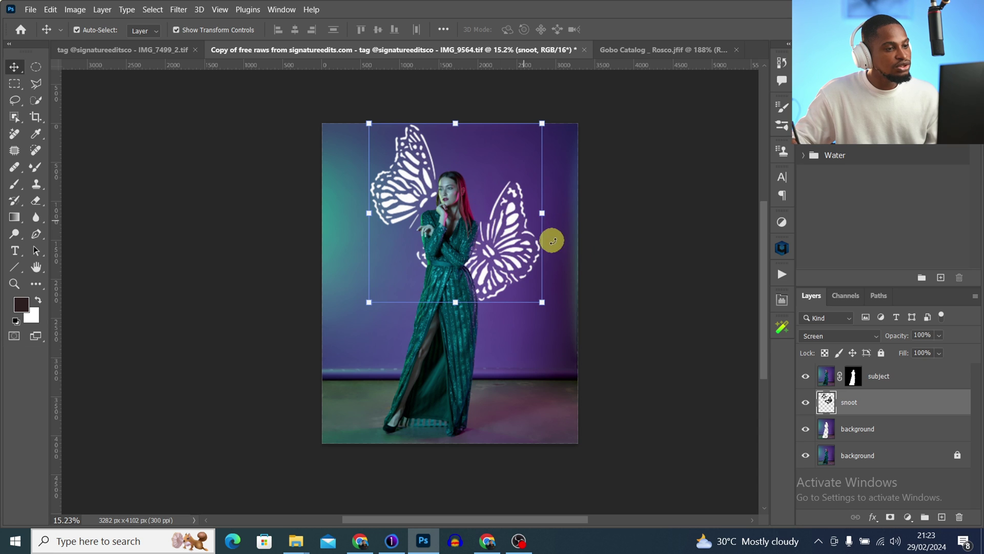
- Apply a Gaussian Blur with a 9.2-pixel radius to the snoot layer
click(179, 11)
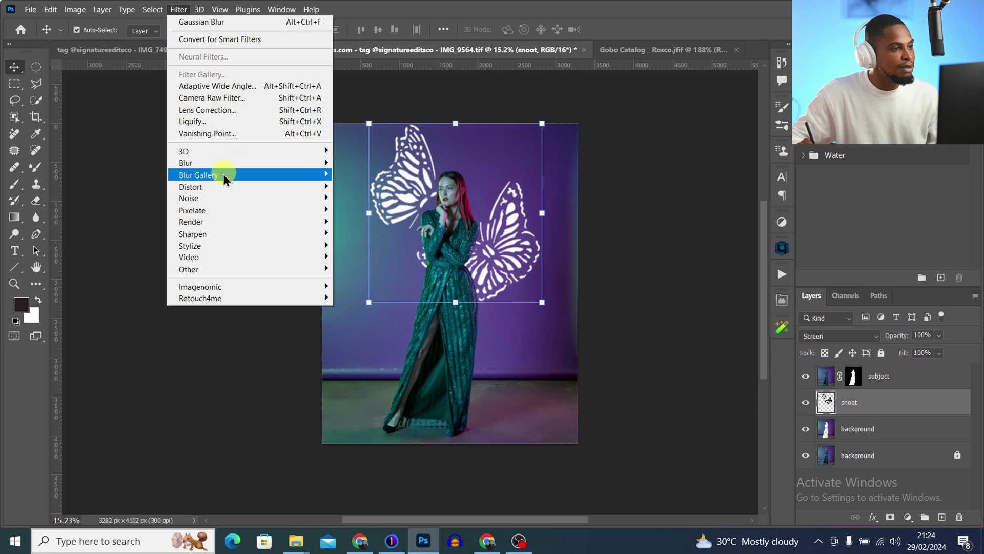
mouse_move(248, 168)
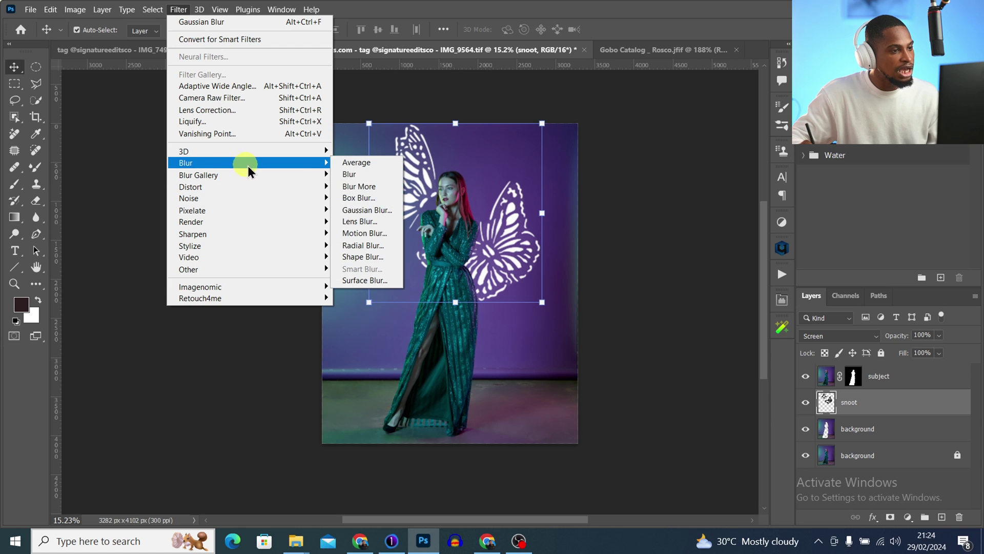
click(372, 212)
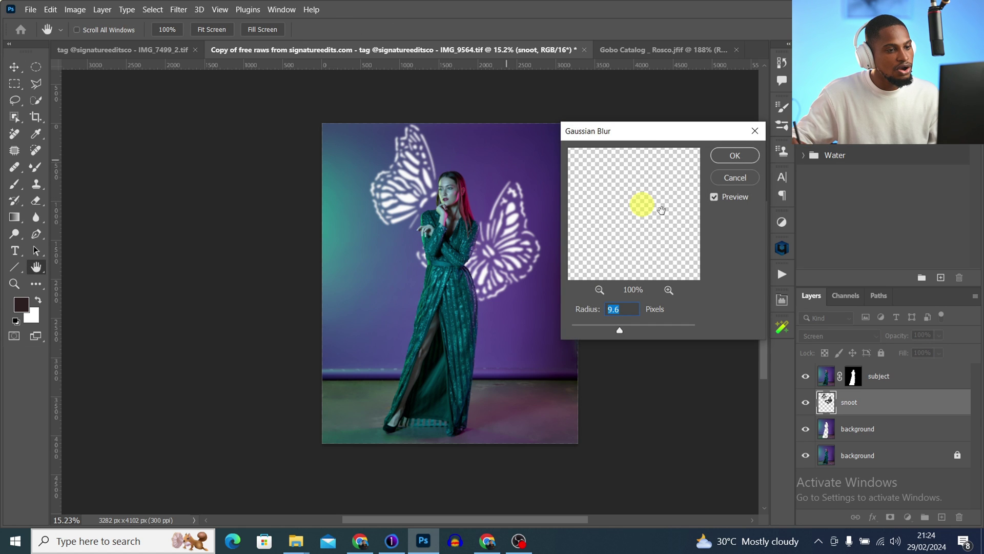
drag(676, 134, 716, 130)
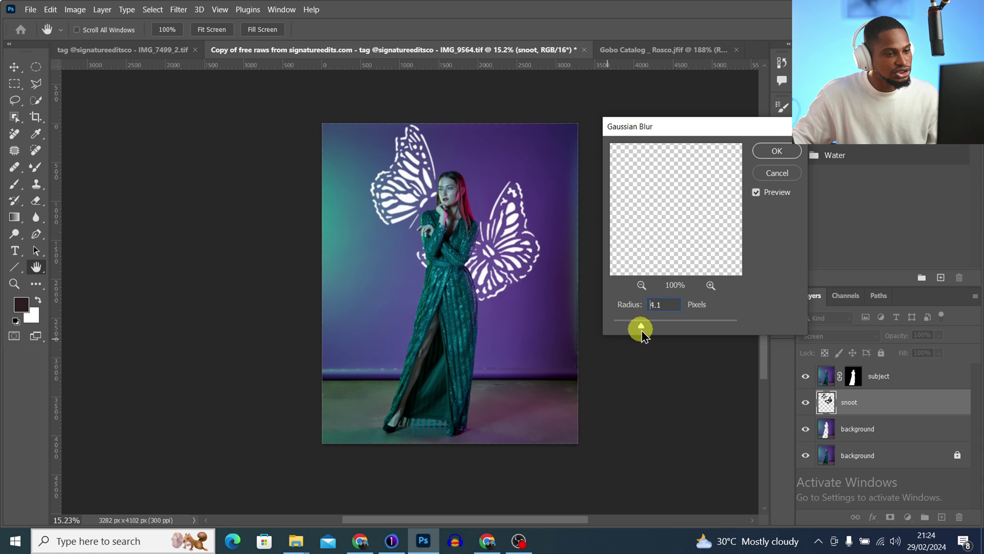
drag(647, 328, 682, 333)
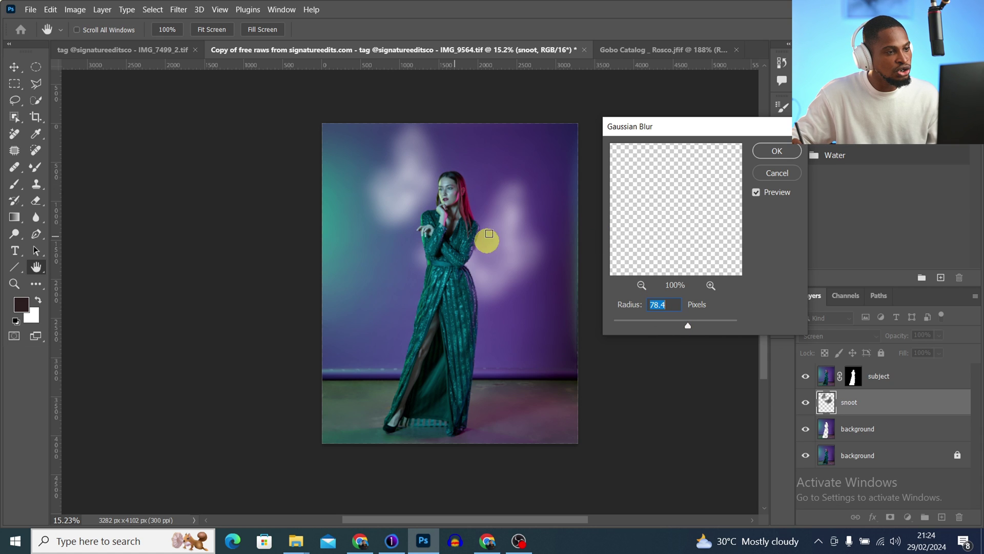
key(alt)
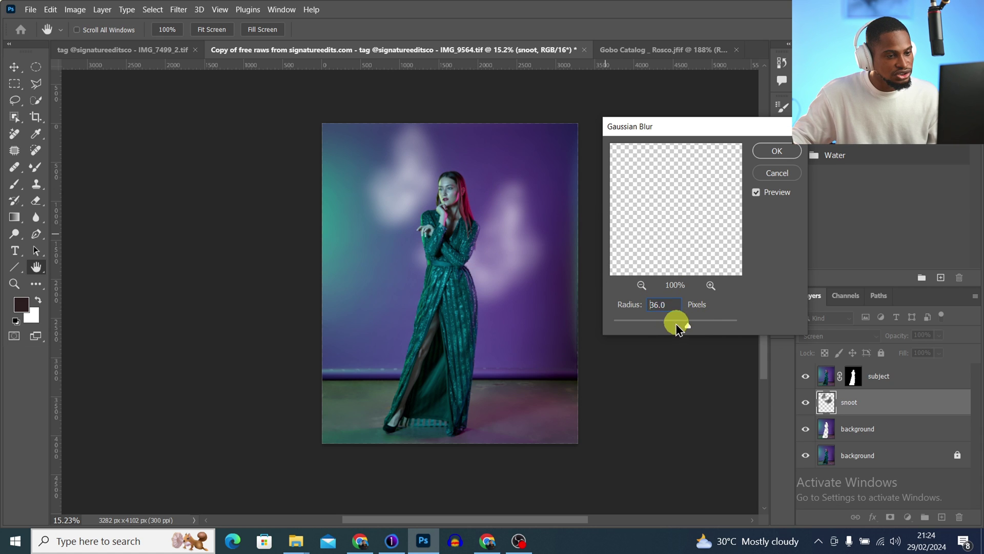
drag(659, 327, 657, 326)
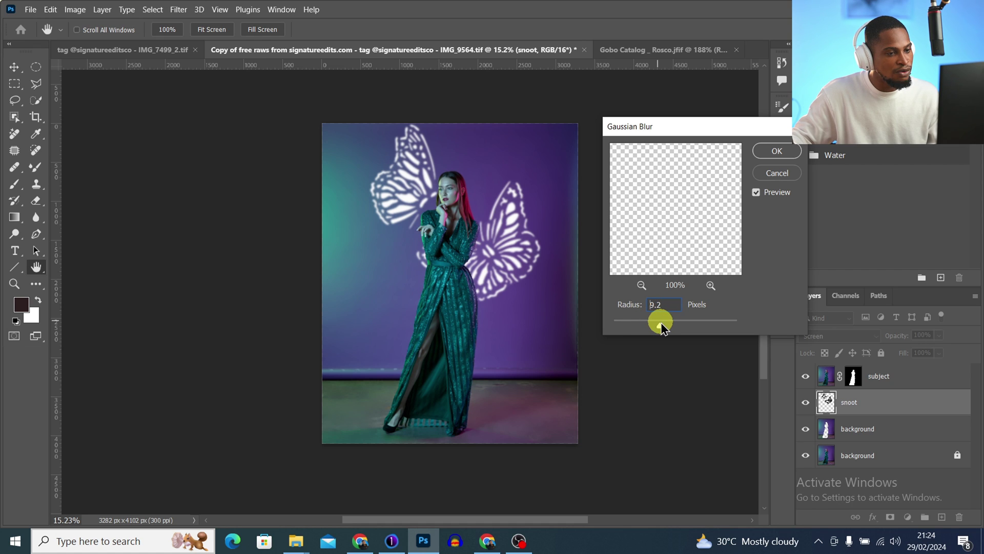
drag(661, 327, 660, 326)
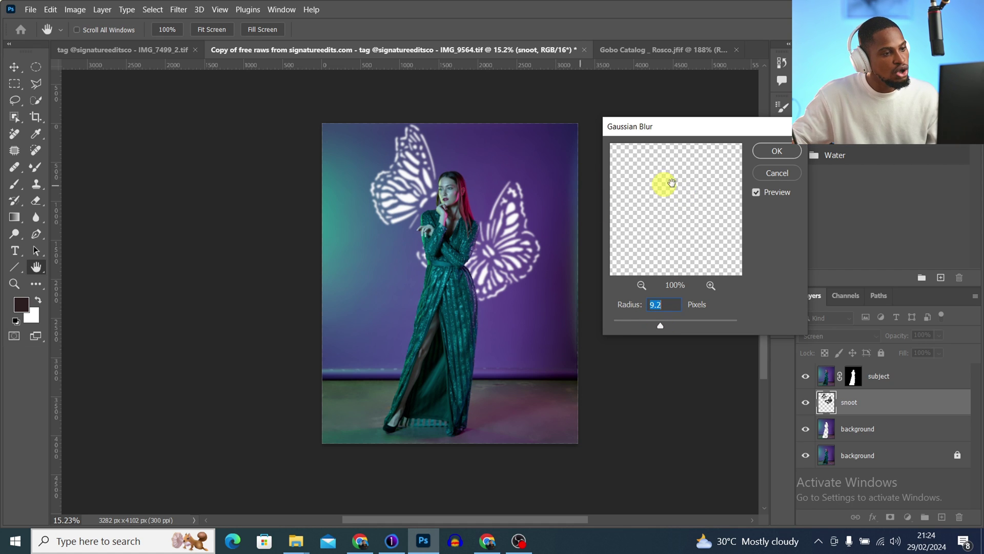
click(775, 153)
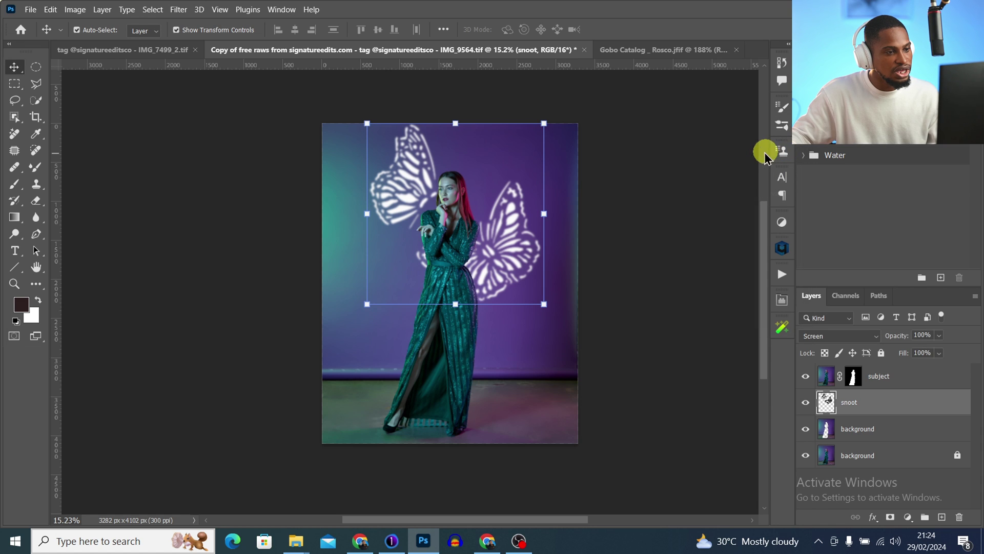
click(806, 404)
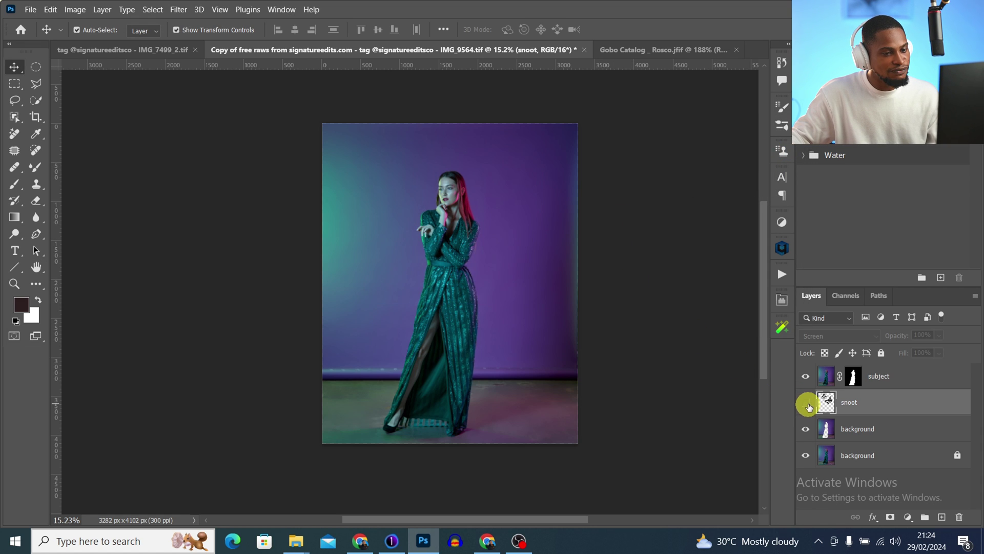
click(806, 403)
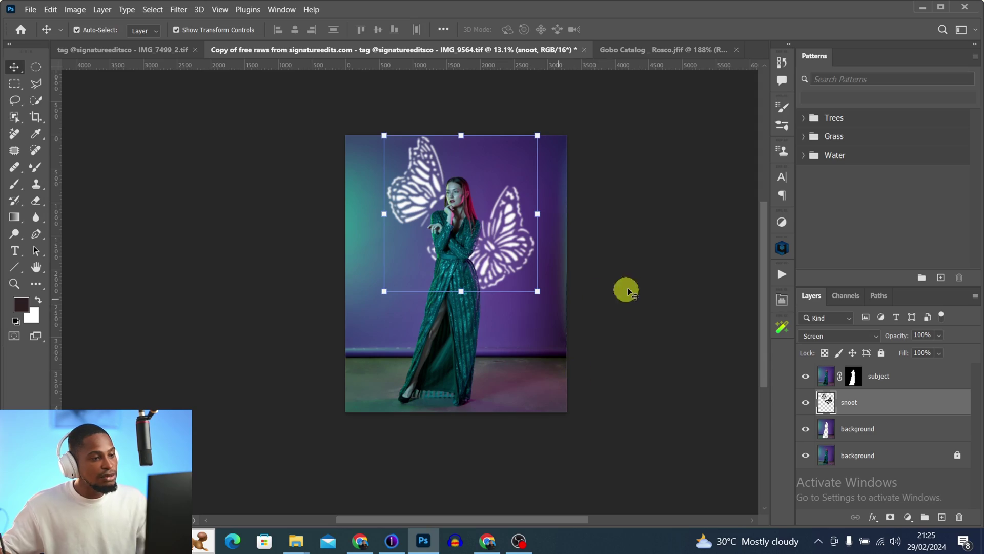
key(z)
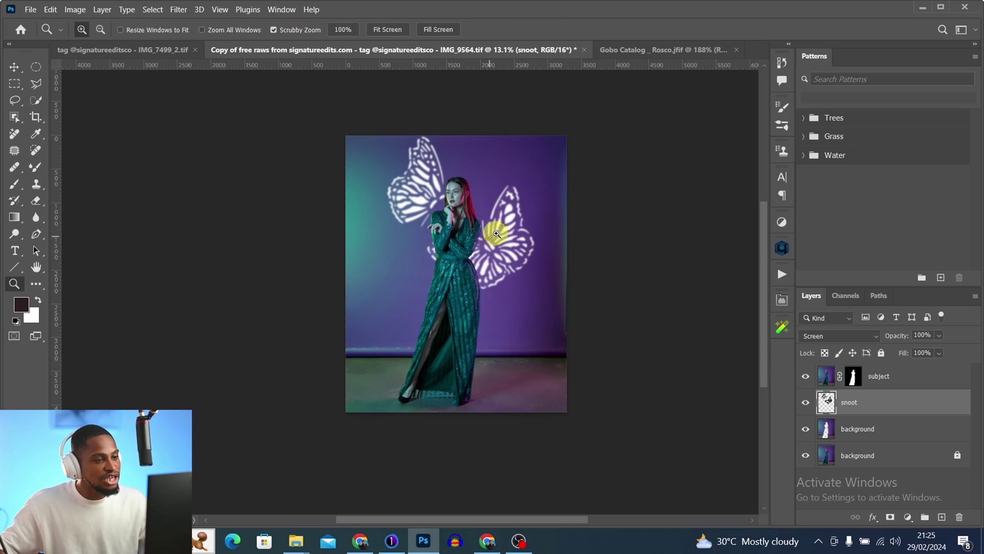
mouse_move(496, 234)
mouse_down()
mouse_move(550, 235)
mouse_move(512, 242)
mouse_up()
key(v)
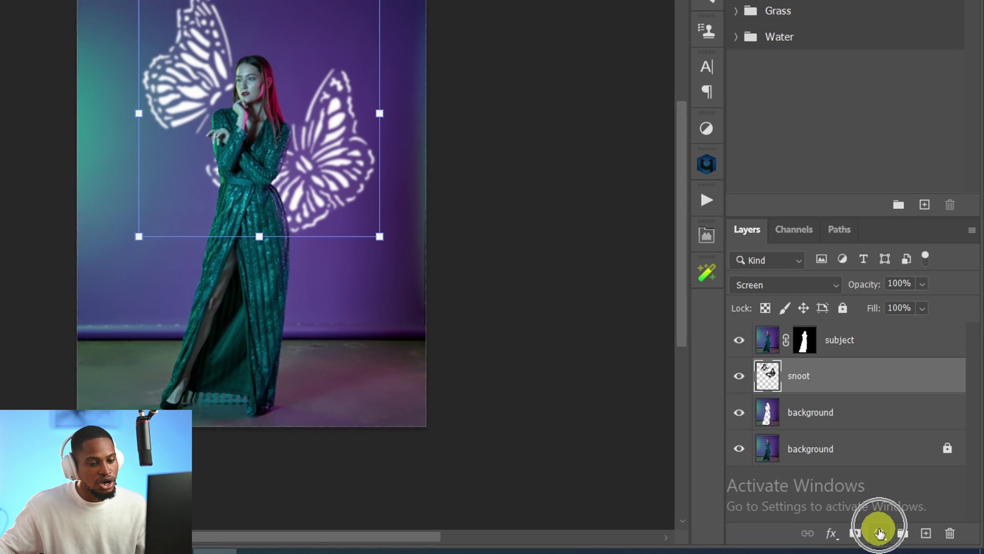
- Add a #ff2f44 Solid Color fill layer and clip it to the snoot layer
click(908, 517)
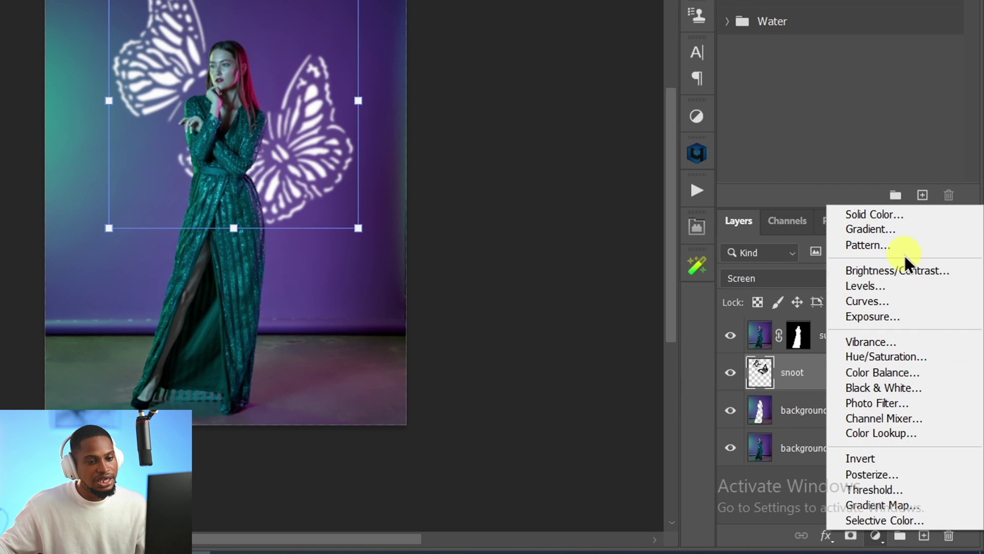
click(872, 215)
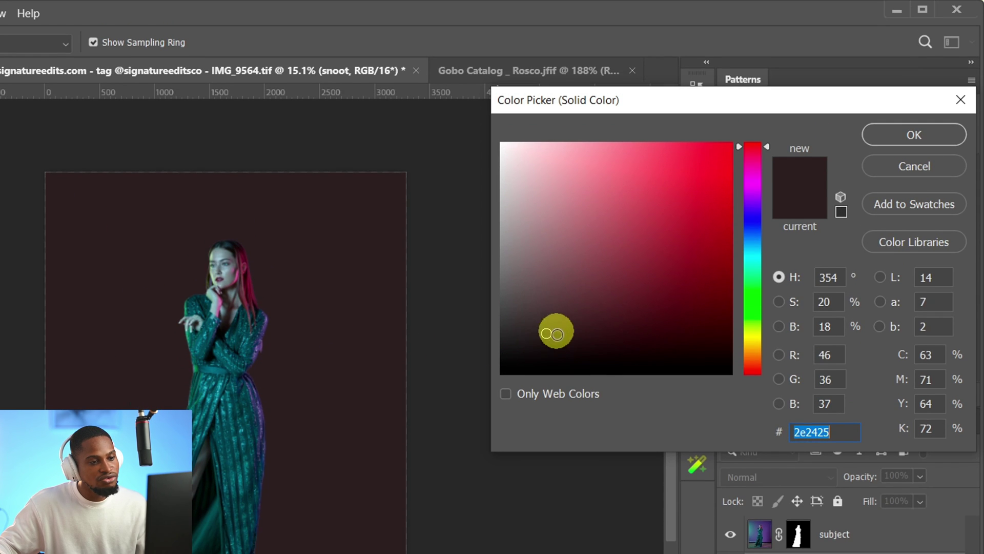
drag(551, 132, 639, 57)
mouse_move(639, 256)
mouse_down()
mouse_move(663, 231)
mouse_move(642, 184)
mouse_move(675, 145)
mouse_move(690, 144)
mouse_up()
key(ctrl)
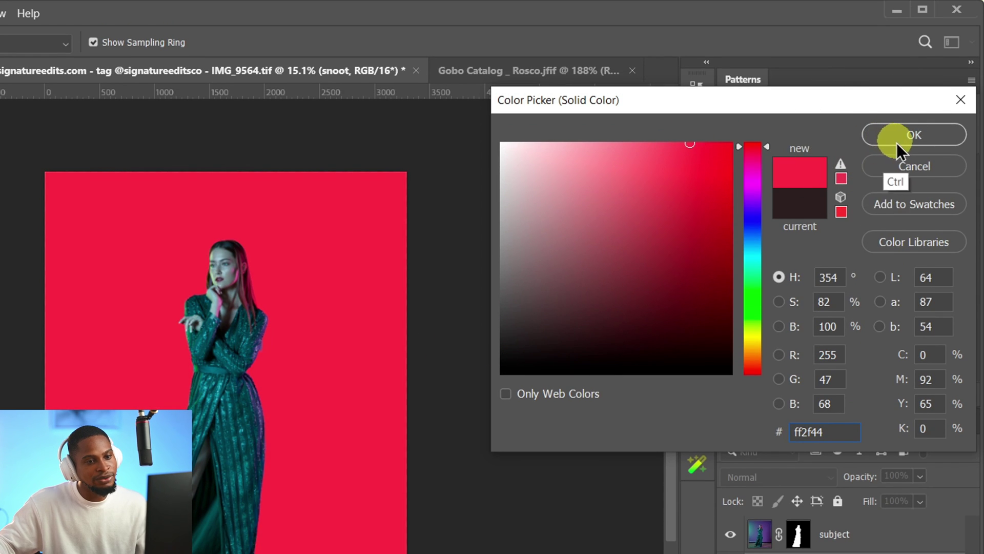
click(912, 137)
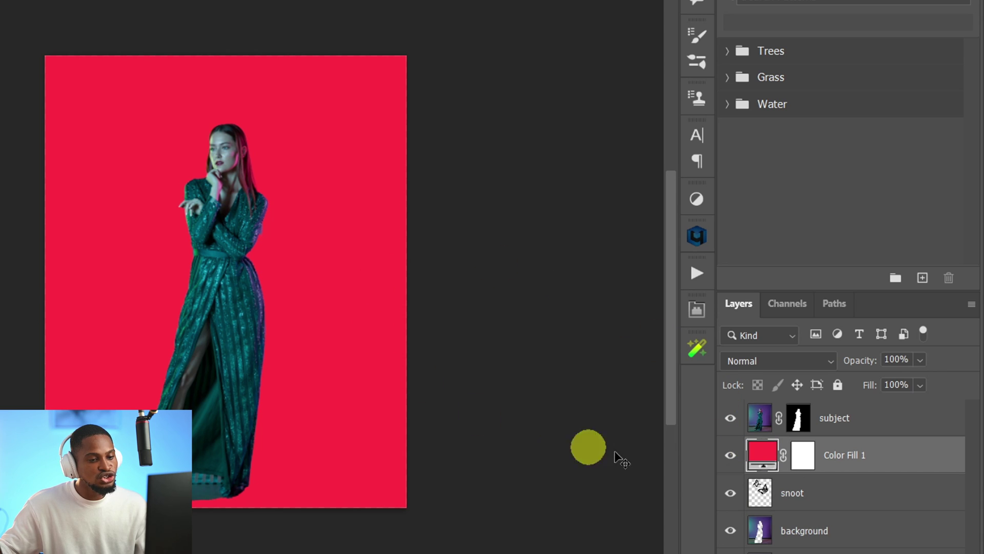
ctrl+click(761, 494)
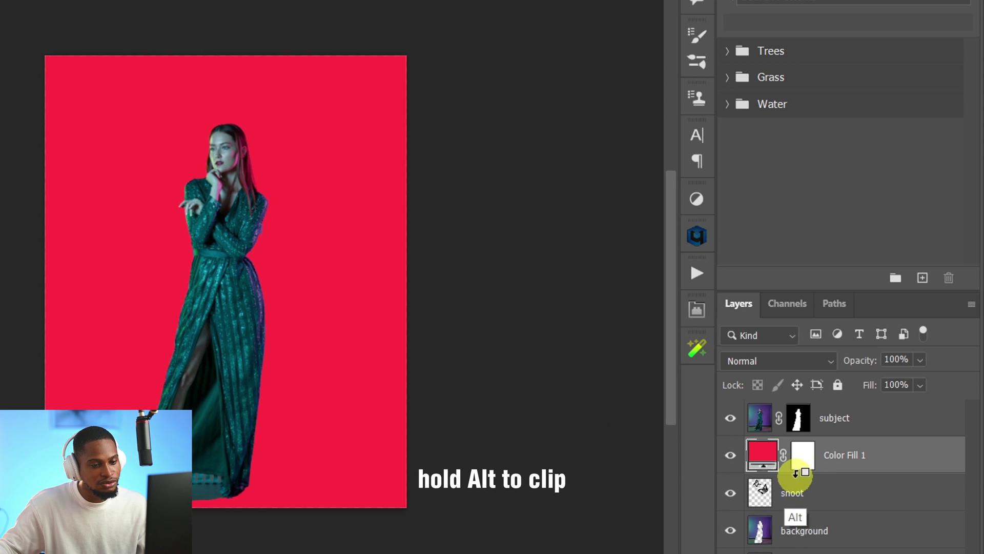
alt+click(796, 473)
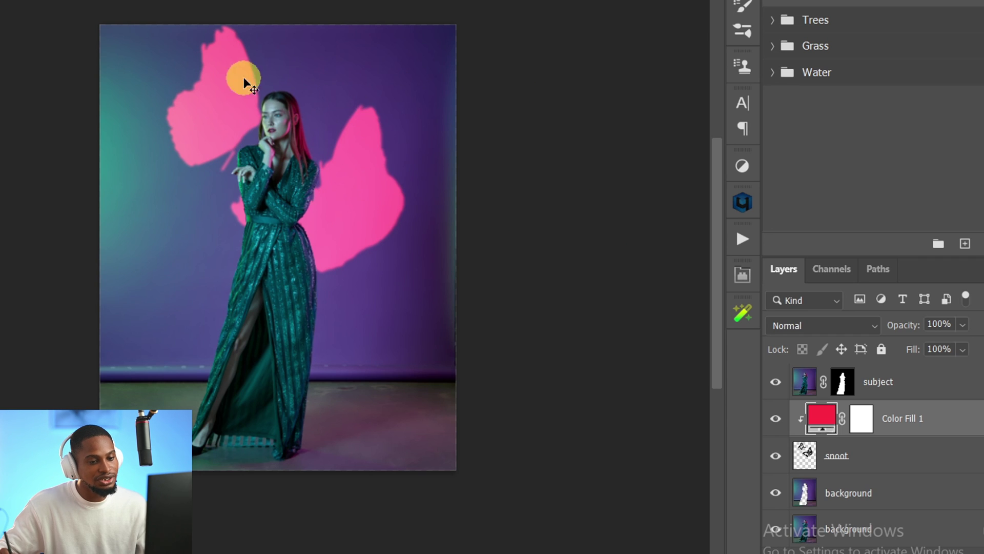
- Set Color Fill 1's blend mode to Multiply
ctrl+click(833, 426)
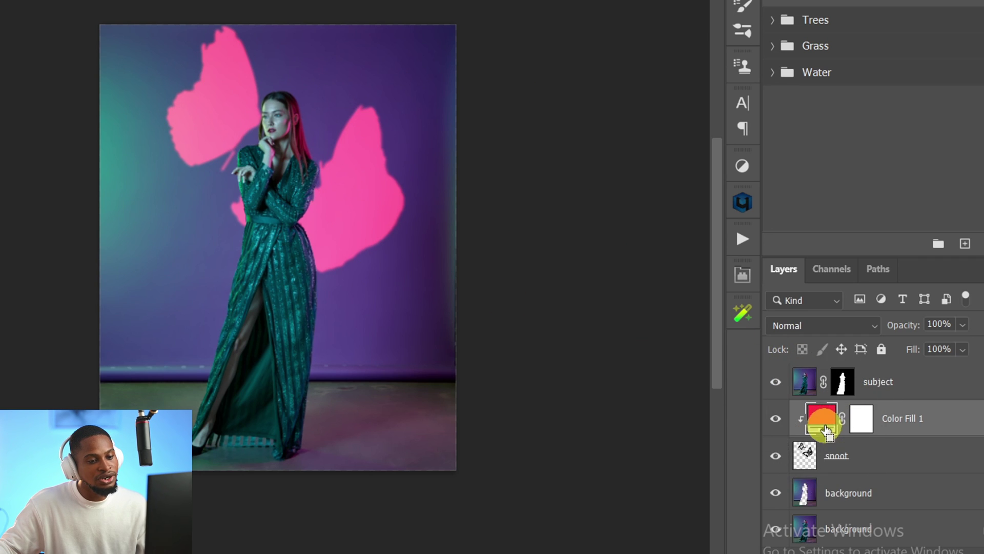
click(820, 323)
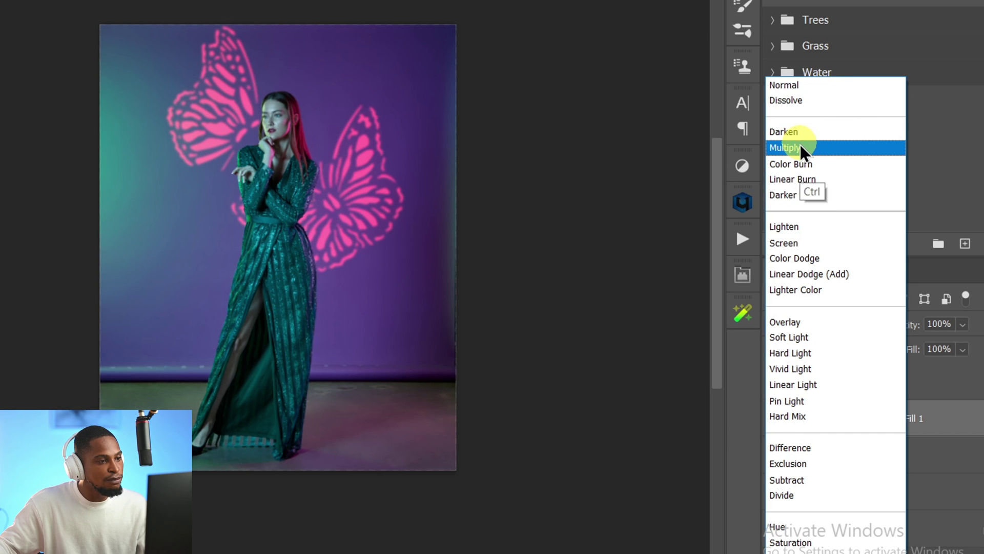
click(806, 146)
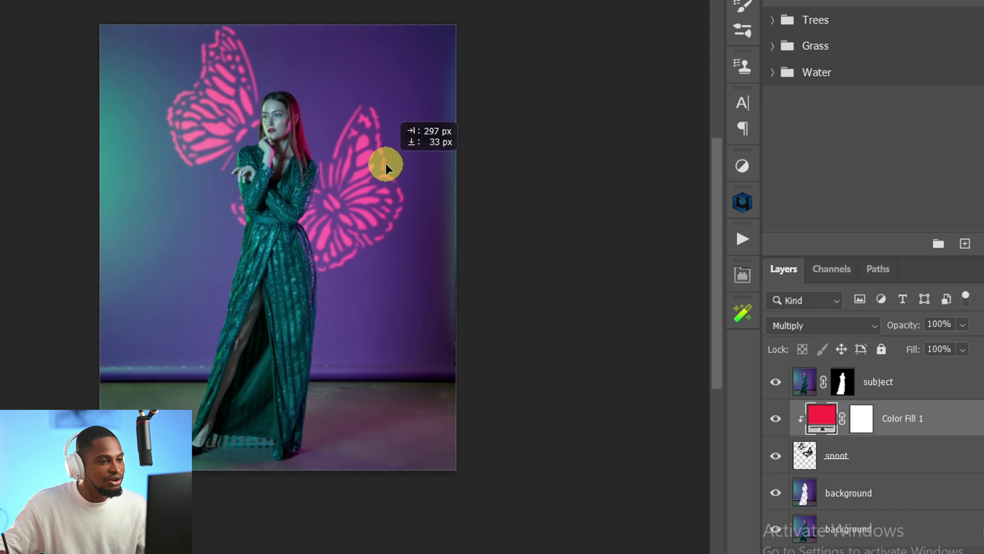
mouse_move(367, 176)
mouse_down()
mouse_move(402, 176)
mouse_move(385, 176)
mouse_up()
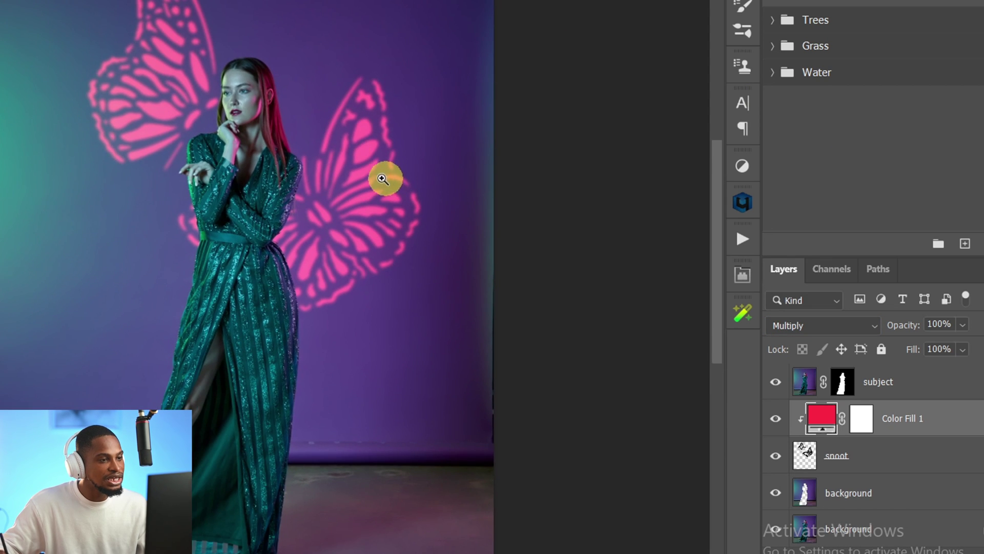
- Change Color Fill 1's colour to cyan-teal #2ec5d7
ctrl+click(822, 421)
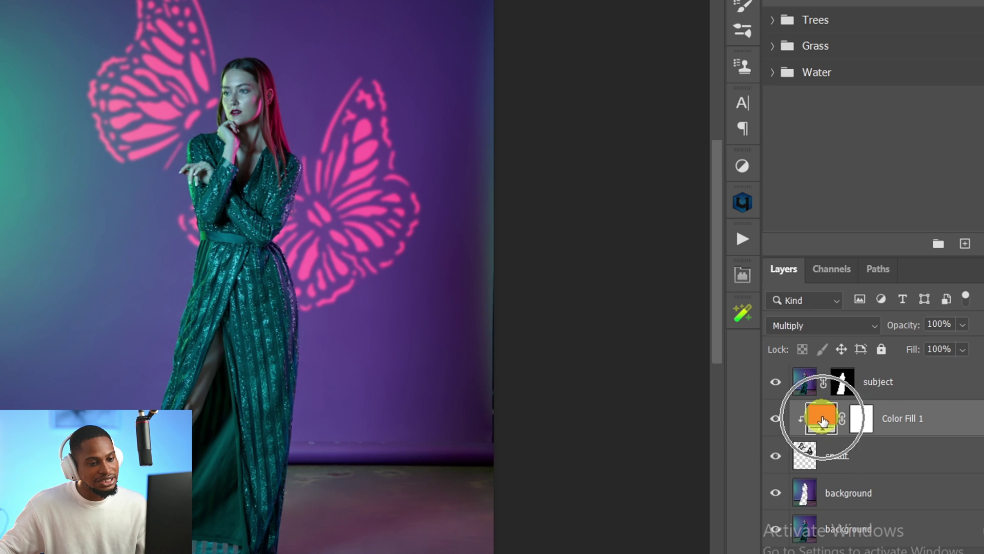
double_click(821, 421)
click(788, 10)
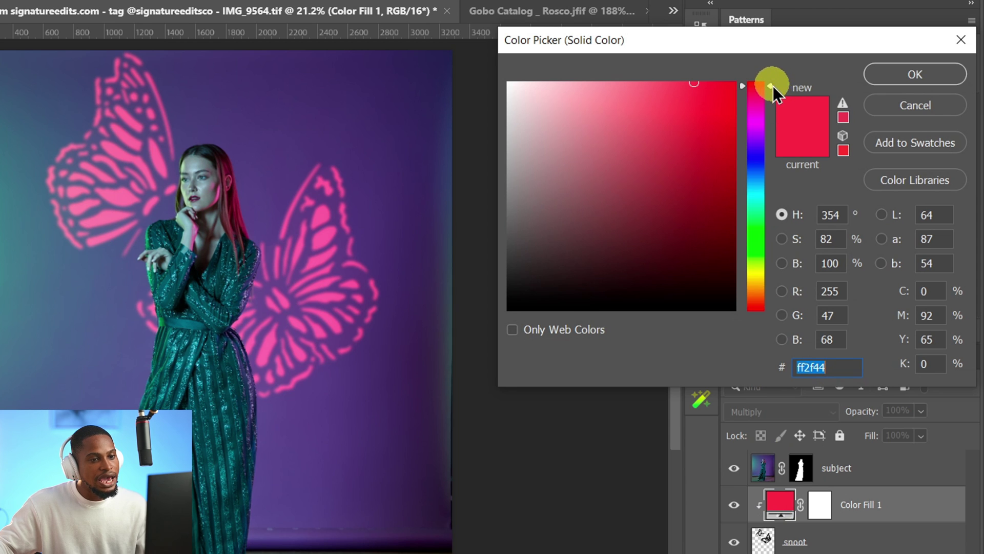
drag(773, 85, 770, 193)
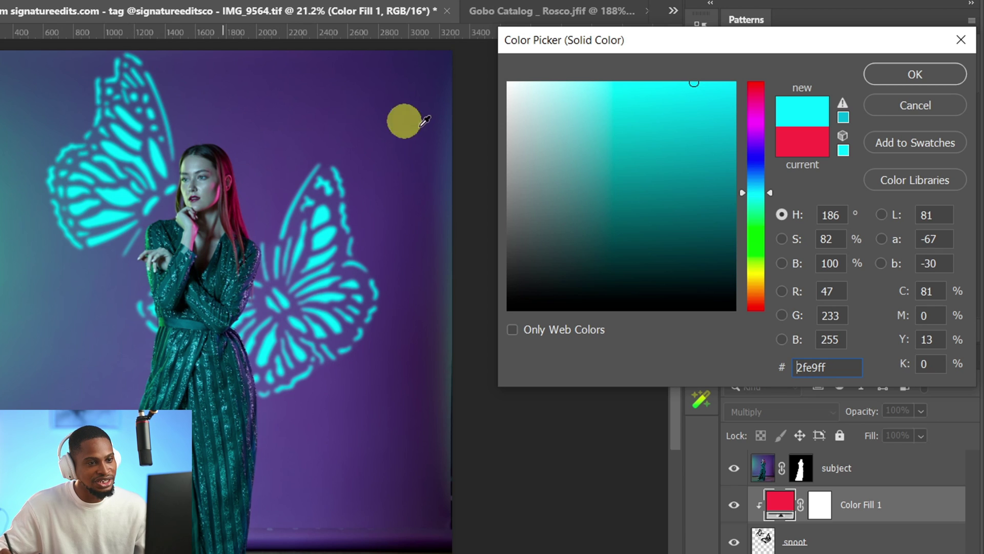
drag(692, 92, 691, 114)
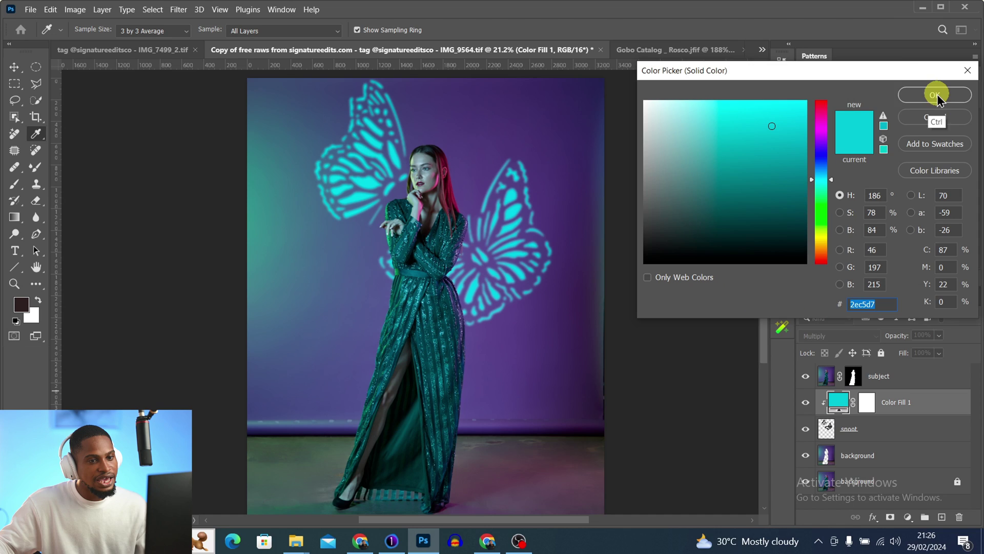
click(920, 73)
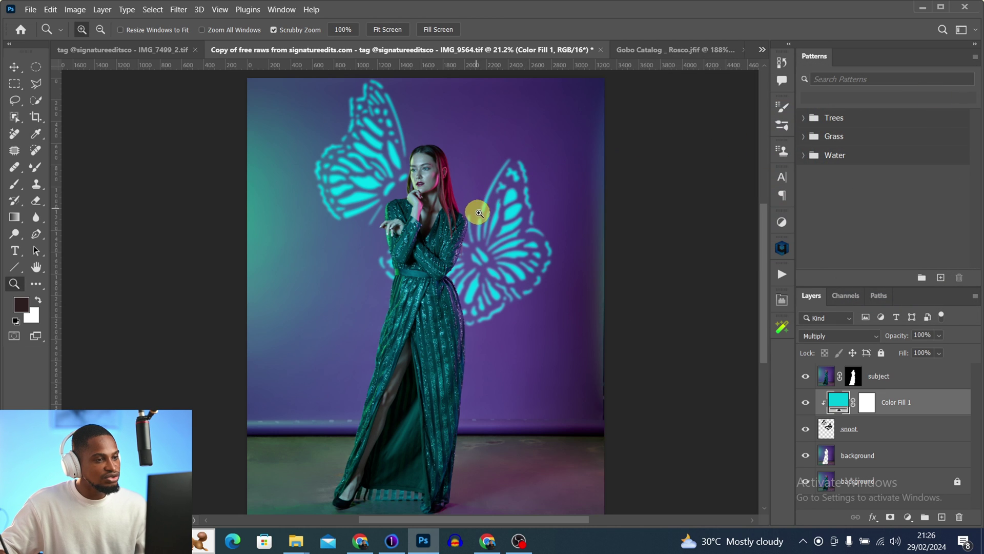
drag(468, 197, 369, 172)
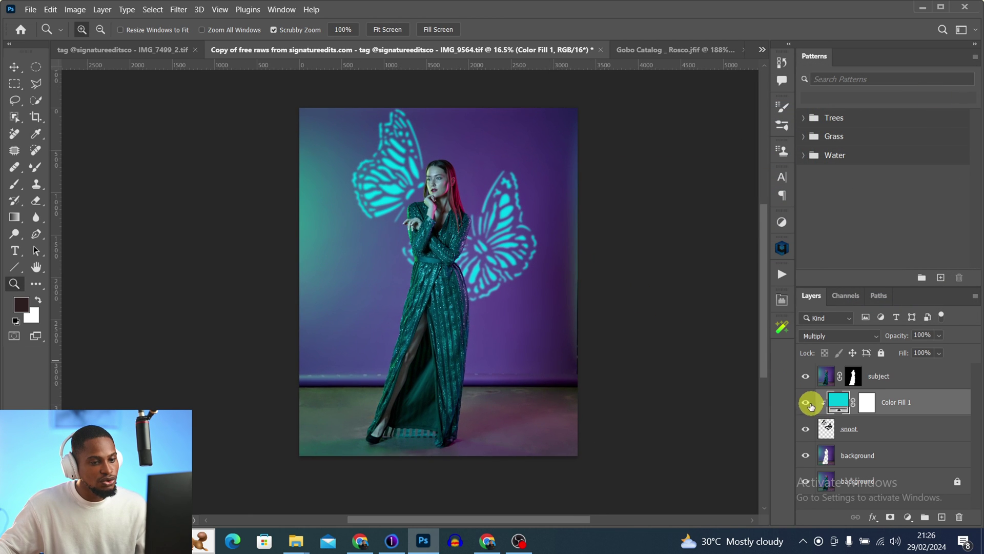
- Toggle the cyan fill off and on to compare it with white light, leaving it visible
click(809, 406)
click(809, 406)
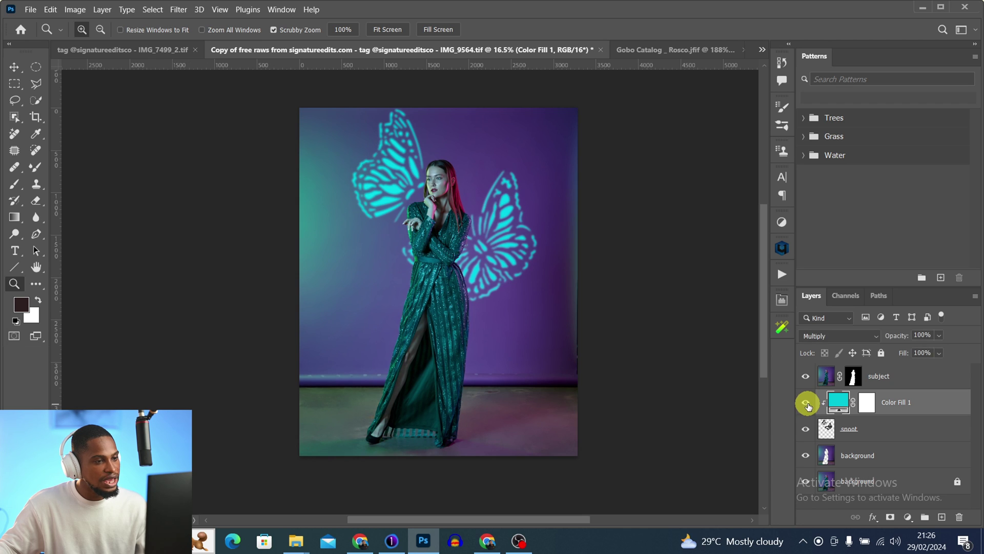
click(809, 406)
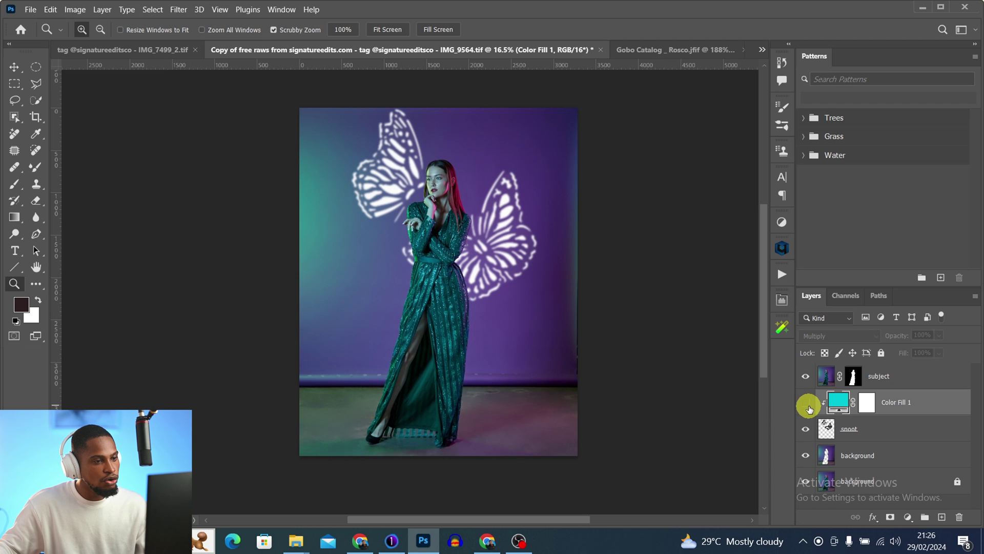
click(809, 406)
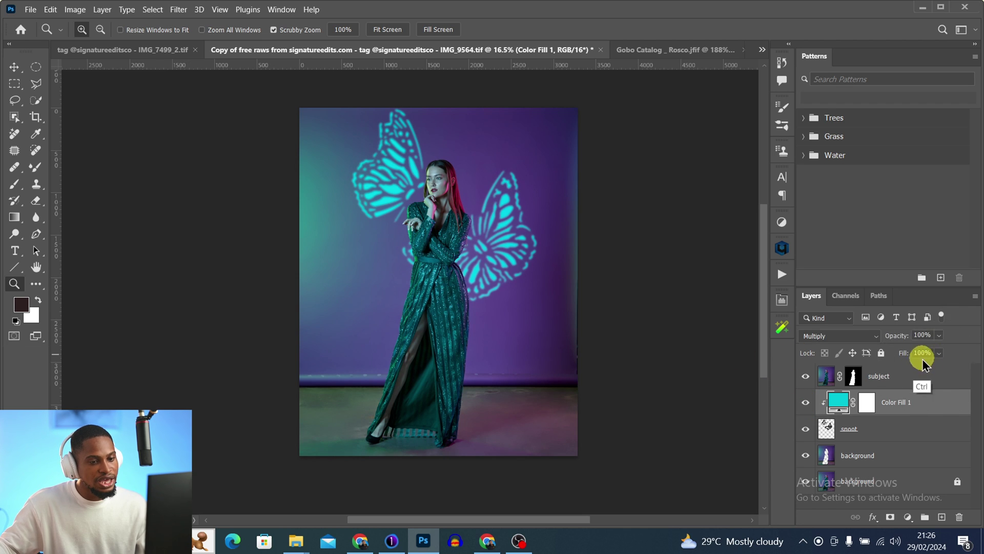
- Group the fill and snoot layers into Group 1 at 72% opacity
ctrl+click(908, 438)
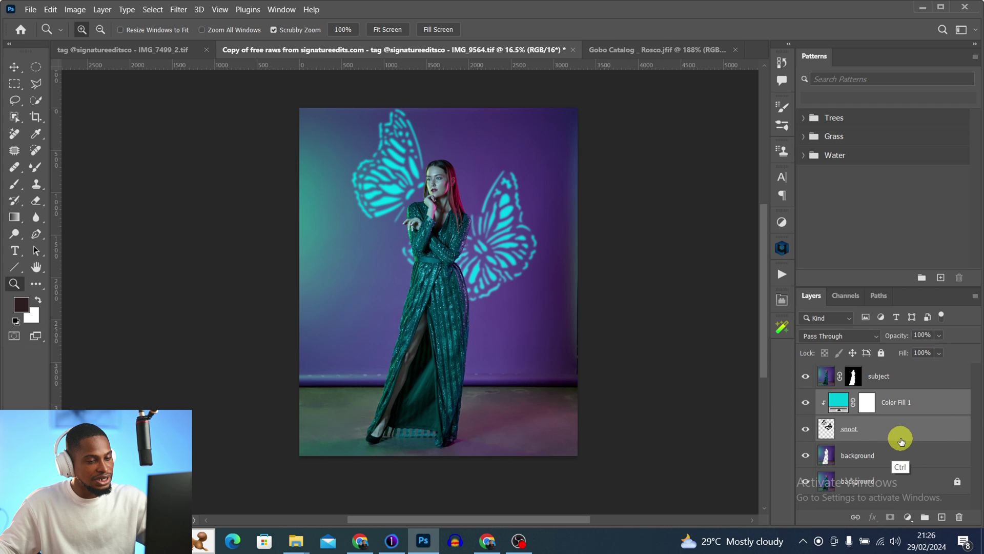
key(ctrl+g)
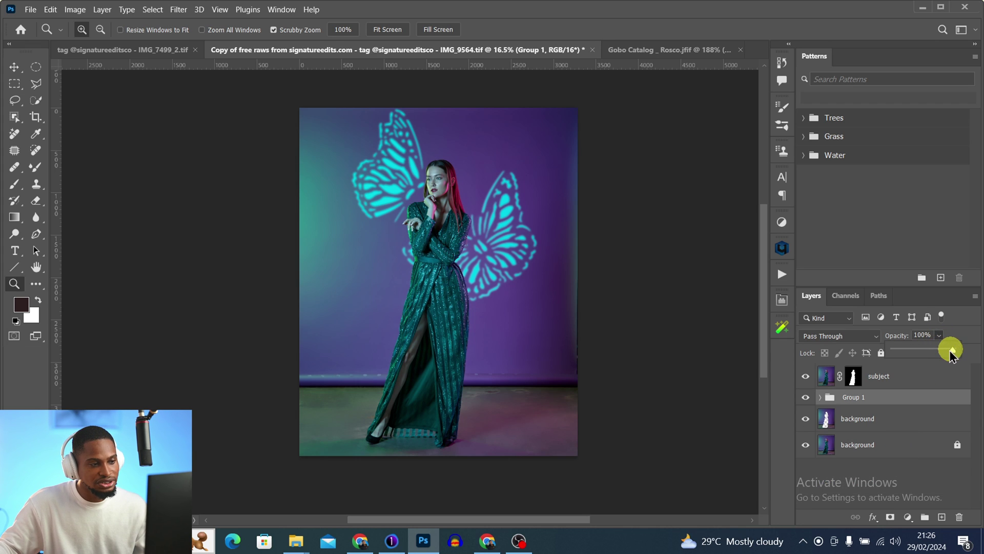
drag(941, 353, 940, 353)
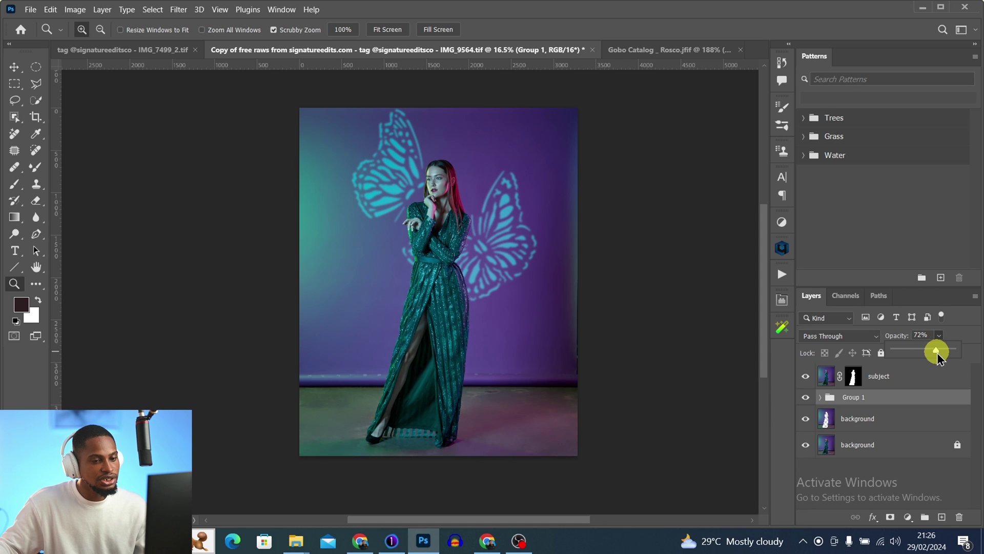
- Toggle Group 1's visibility to compare, leaving it hidden
click(805, 398)
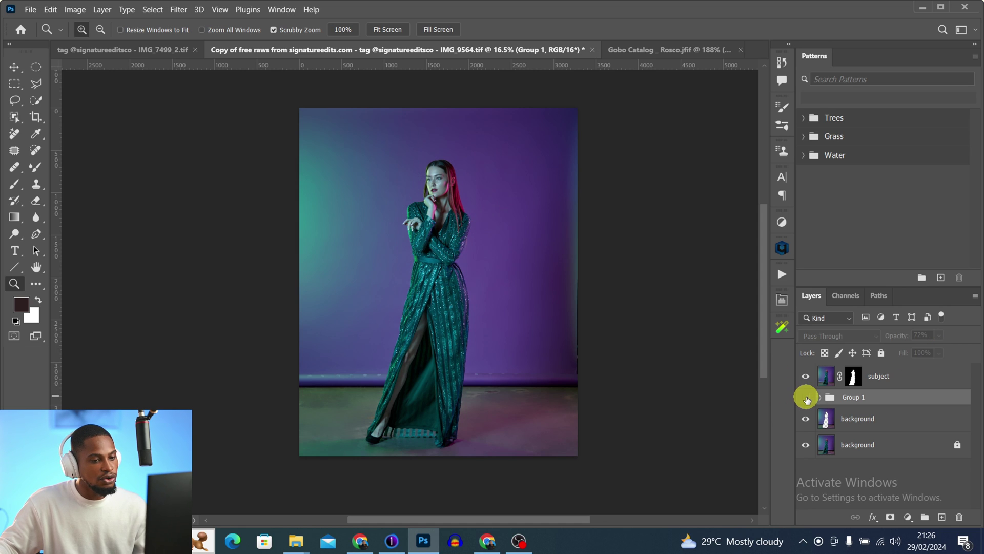
click(806, 398)
click(806, 398)
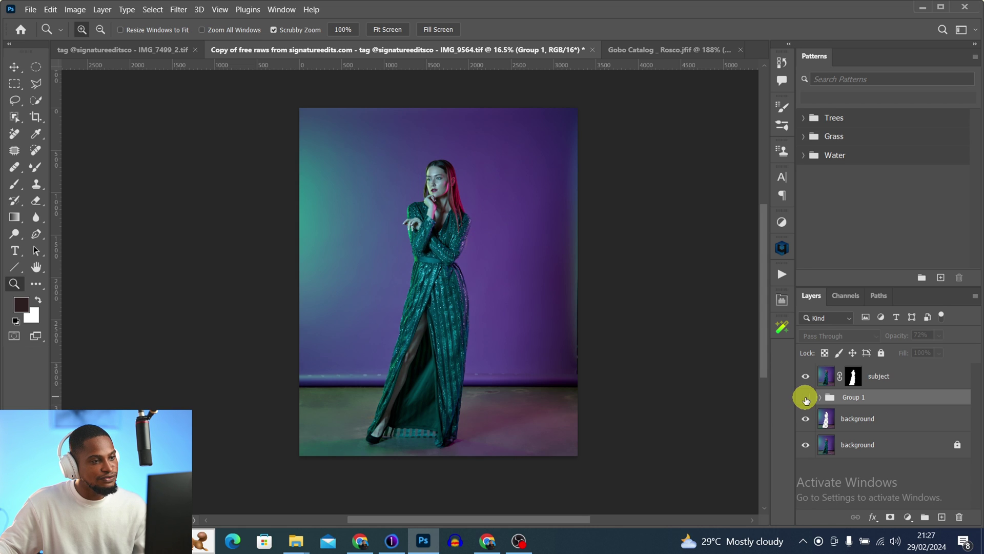
click(806, 398)
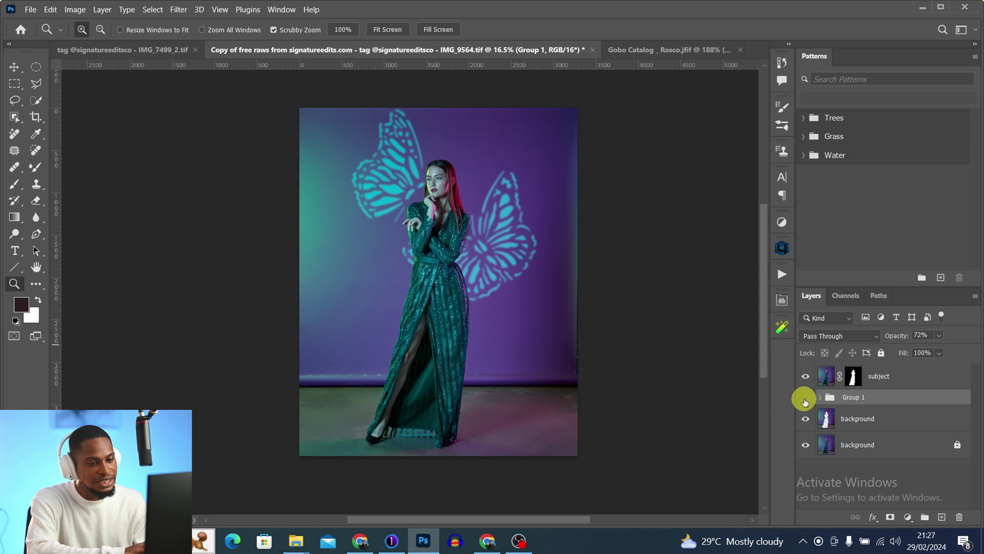
click(806, 398)
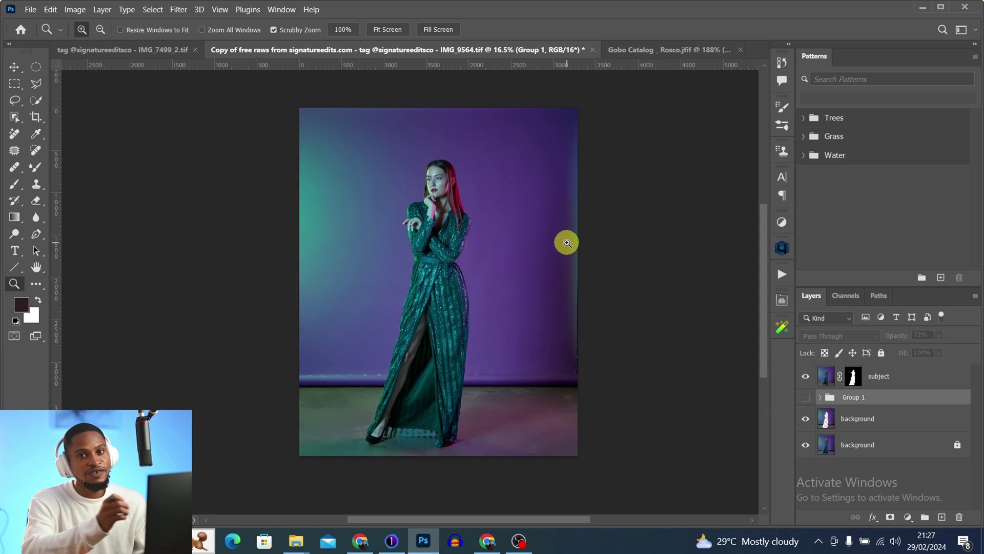
- Open ab9ba5f0ebd9af008710d80a059f64db.jpg from the Downloads folder
click(20, 28)
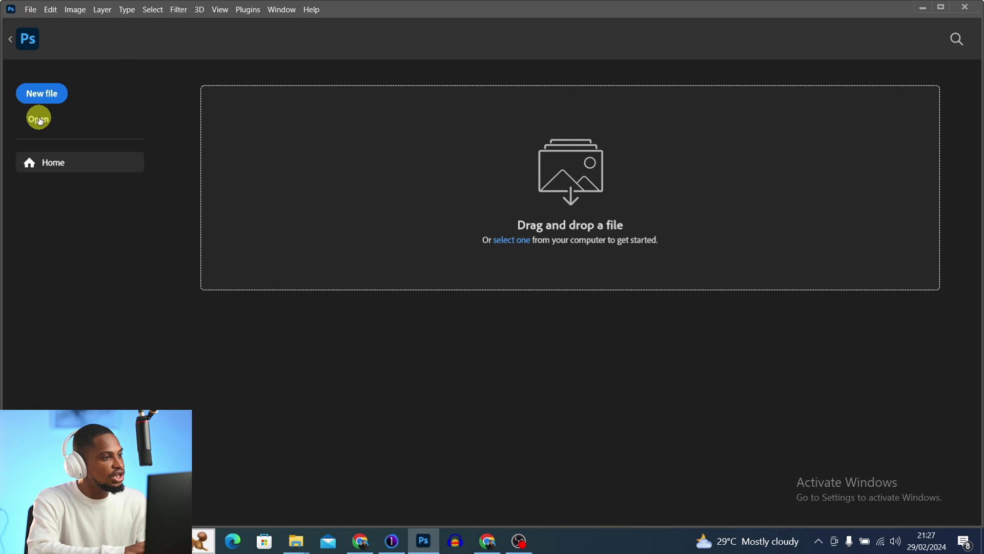
click(39, 120)
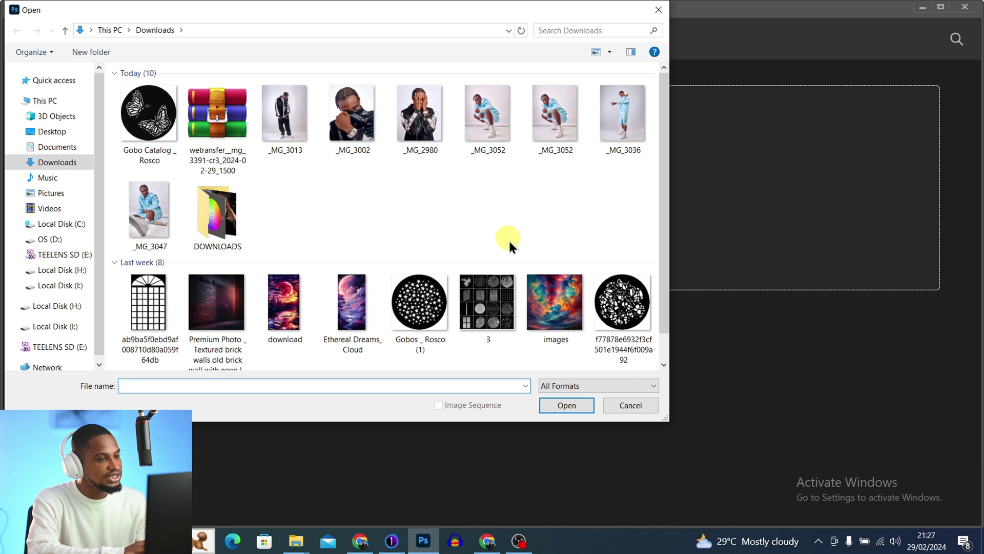
scroll(509, 239, down, 1)
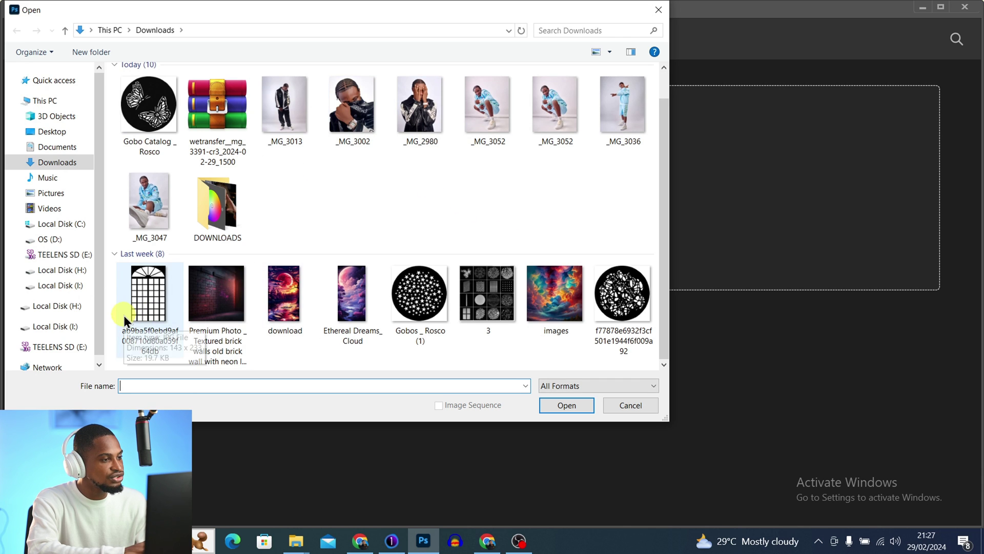
click(141, 309)
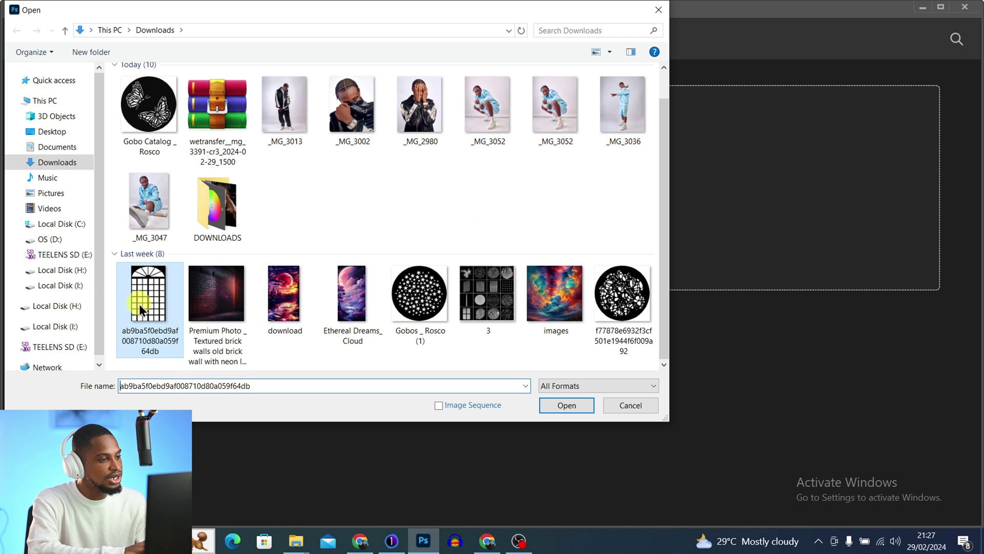
click(567, 405)
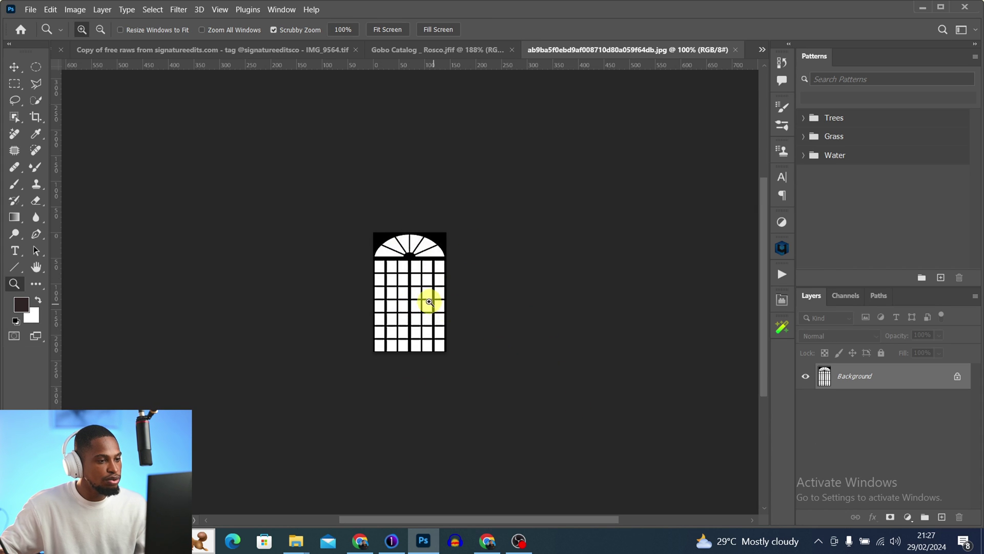
- Select the whole arched window pattern with Object Selection, copy it, and go back to IMG_9564
drag(430, 302, 495, 305)
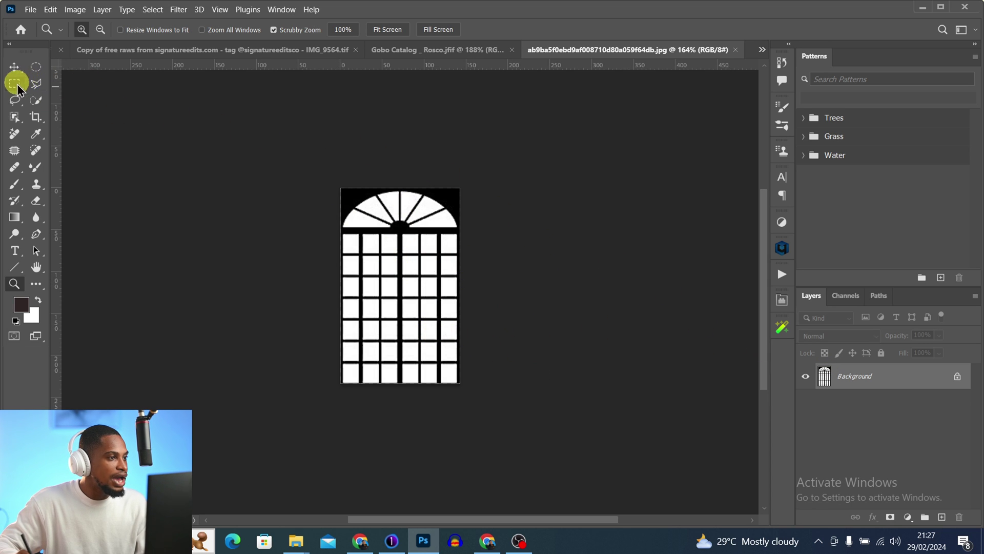
click(15, 117)
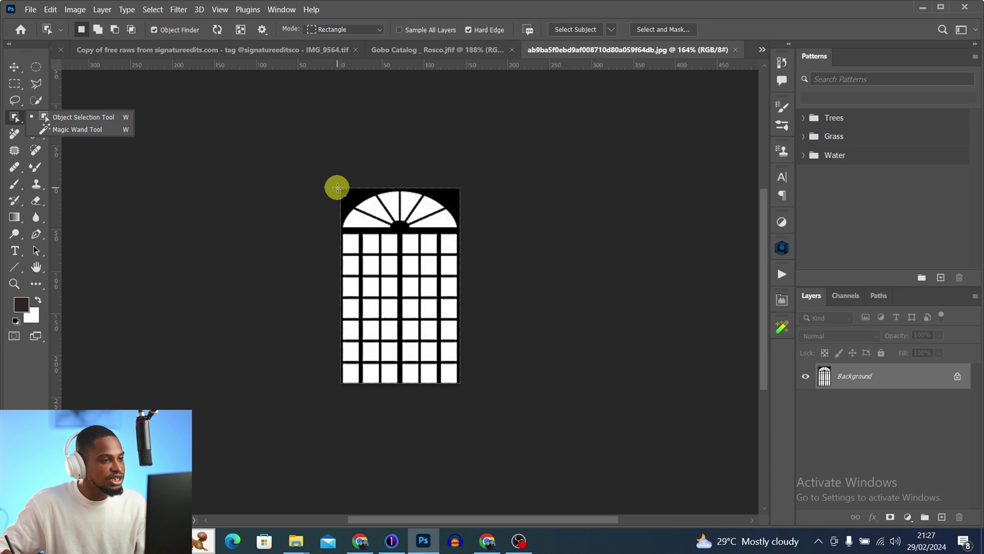
drag(337, 189, 469, 398)
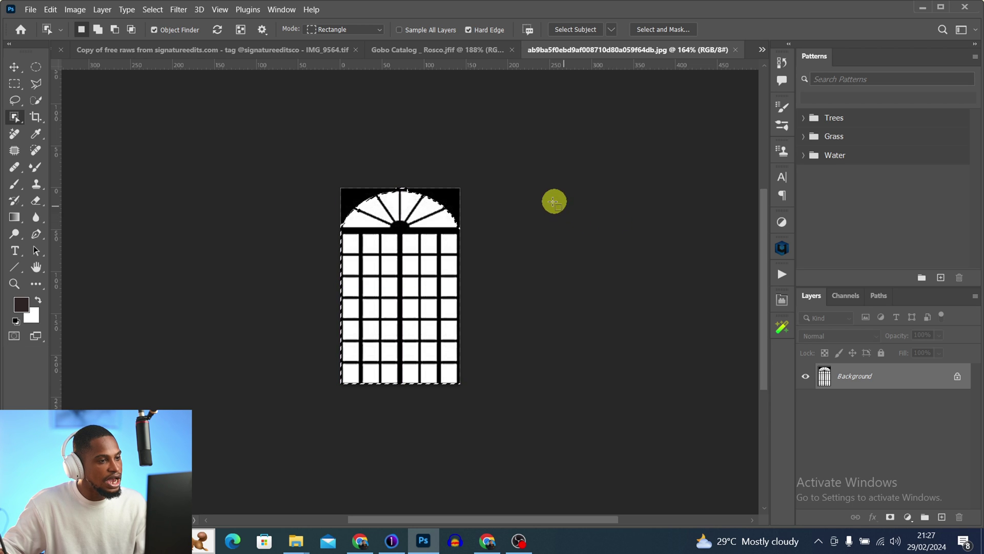
key(ctrl+c)
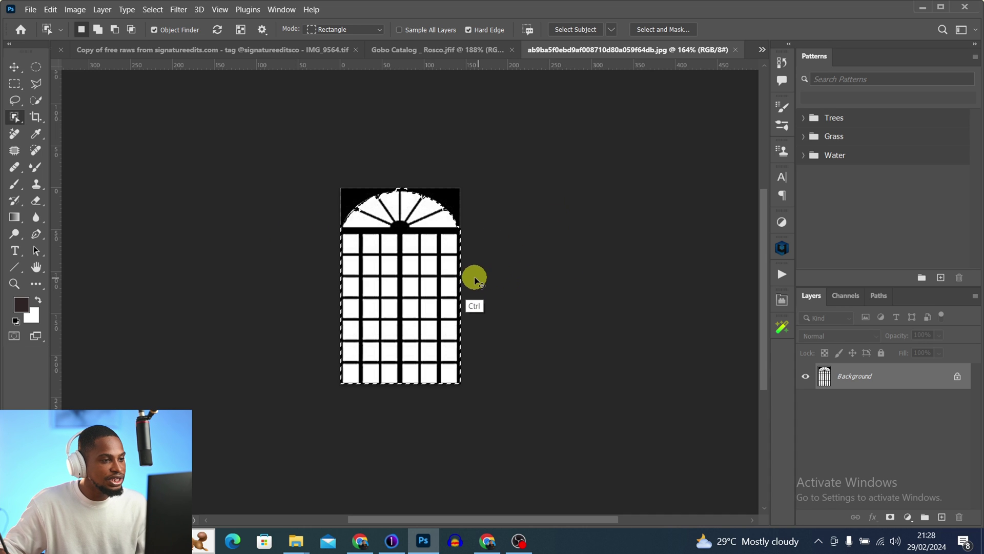
click(300, 50)
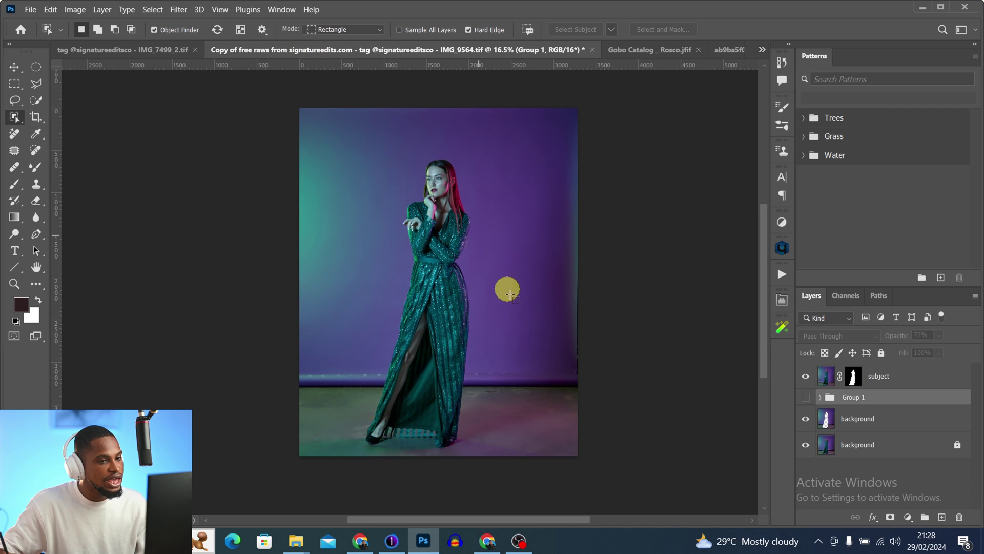
- Paste the window pattern as Layer 1 and move it above the subject layer
key(ctrl+v)
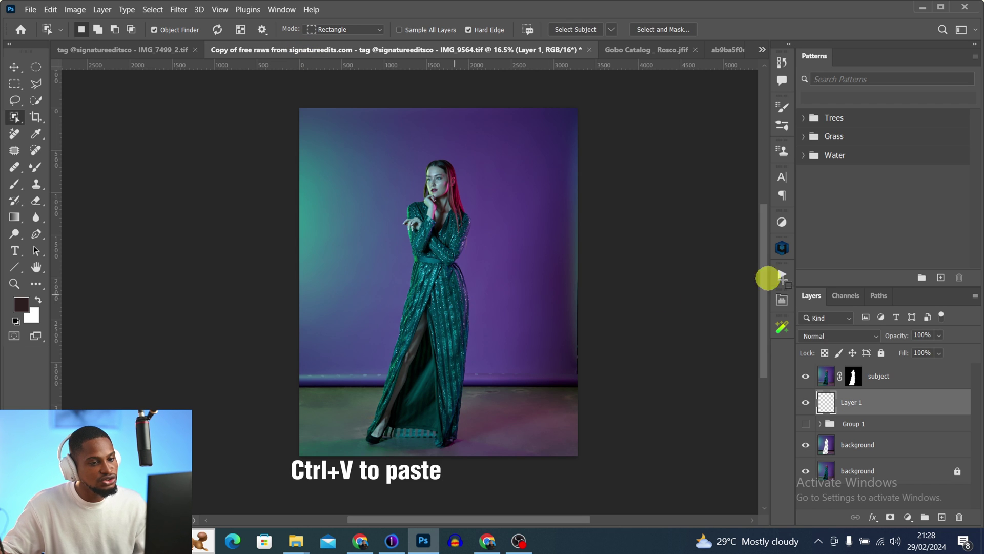
click(806, 424)
key(z)
click(476, 277)
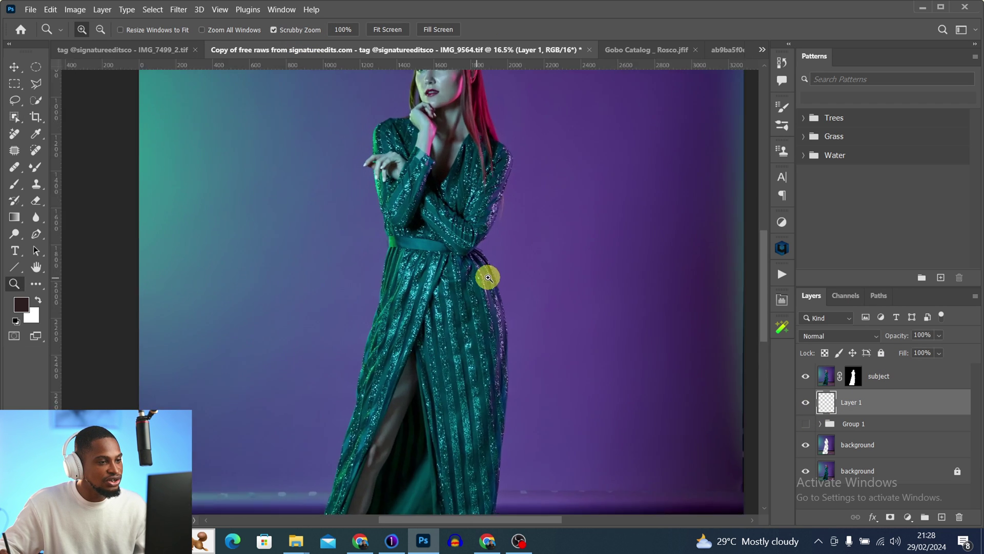
alt+click(473, 280)
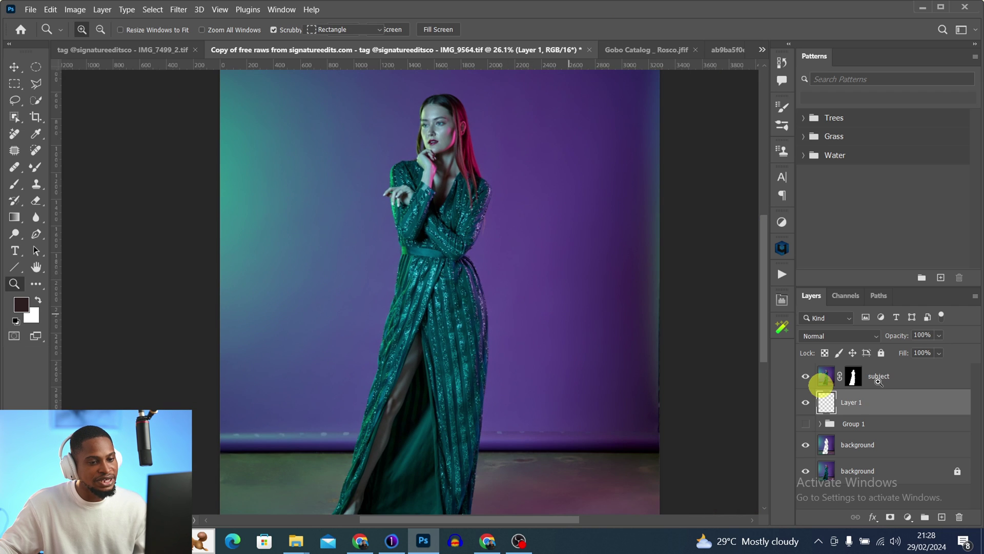
key(w)
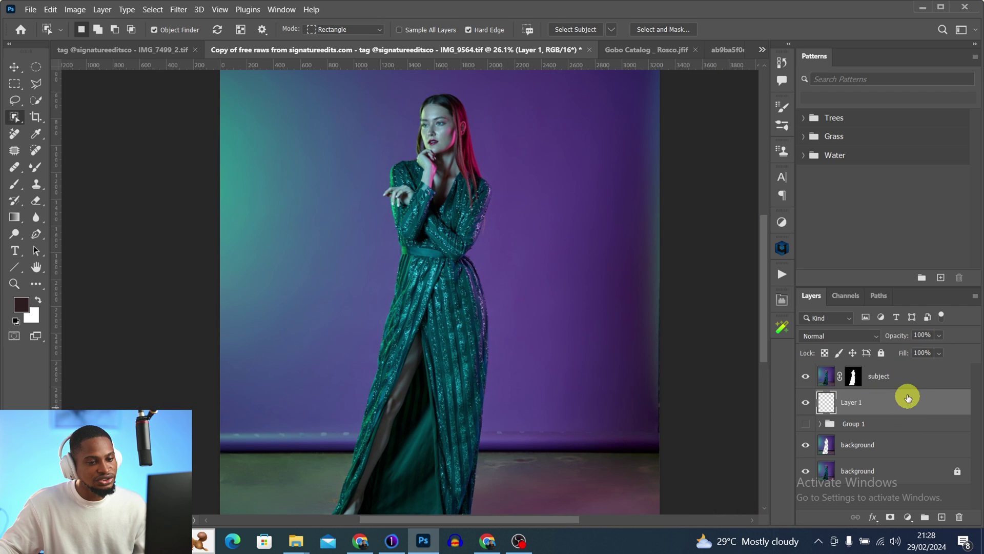
drag(908, 398, 902, 365)
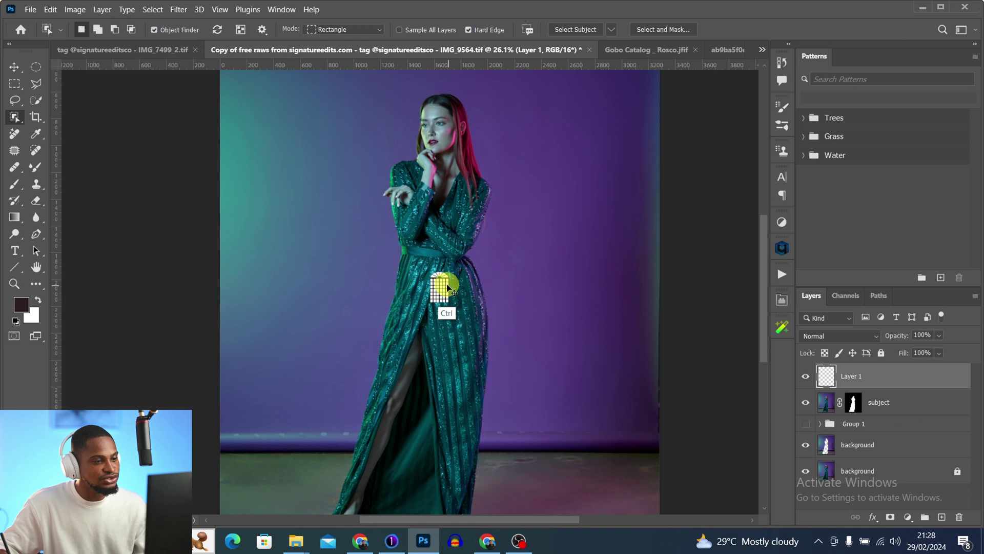
key(z)
drag(482, 276, 462, 291)
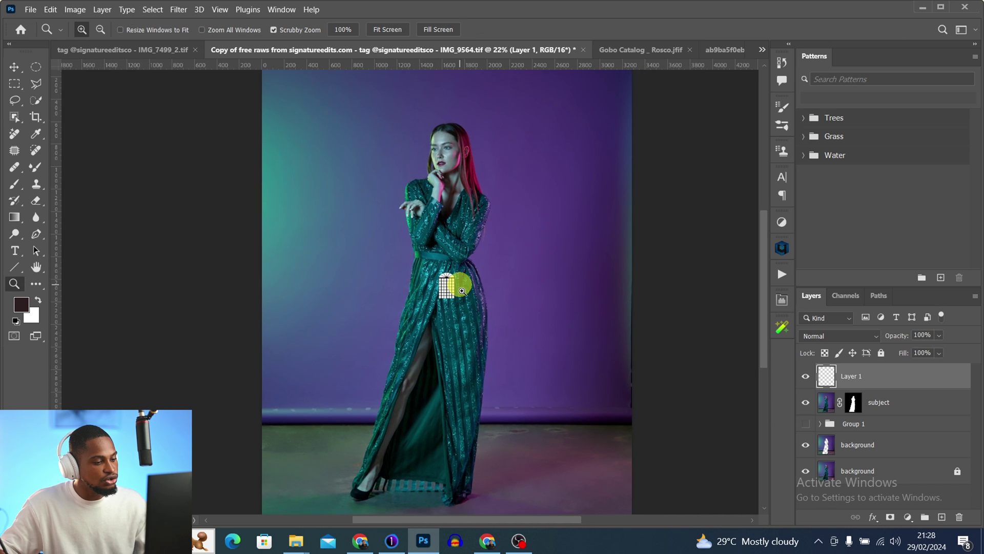
- Scale the window pattern up to about 854% and move it up behind the model
key(ctrl+t)
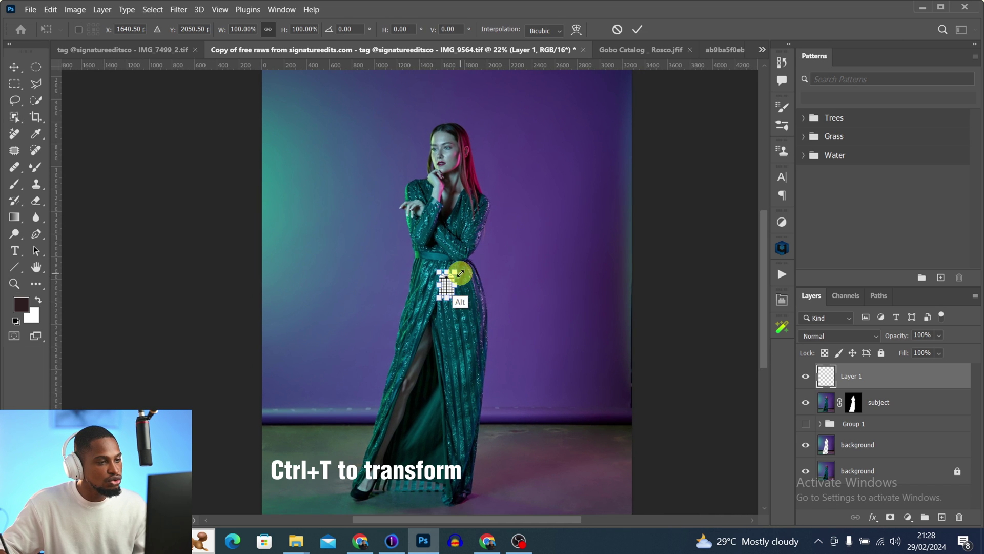
drag(457, 270, 515, 167)
drag(493, 282, 490, 202)
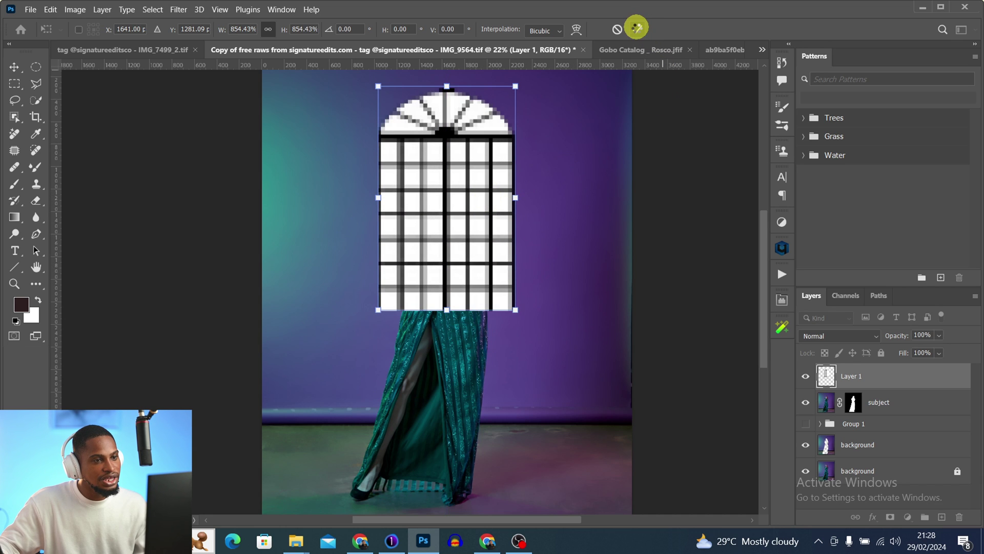
click(636, 28)
- Move Layer 1 beneath the subject cutout layer and view the whole composition
click(905, 389)
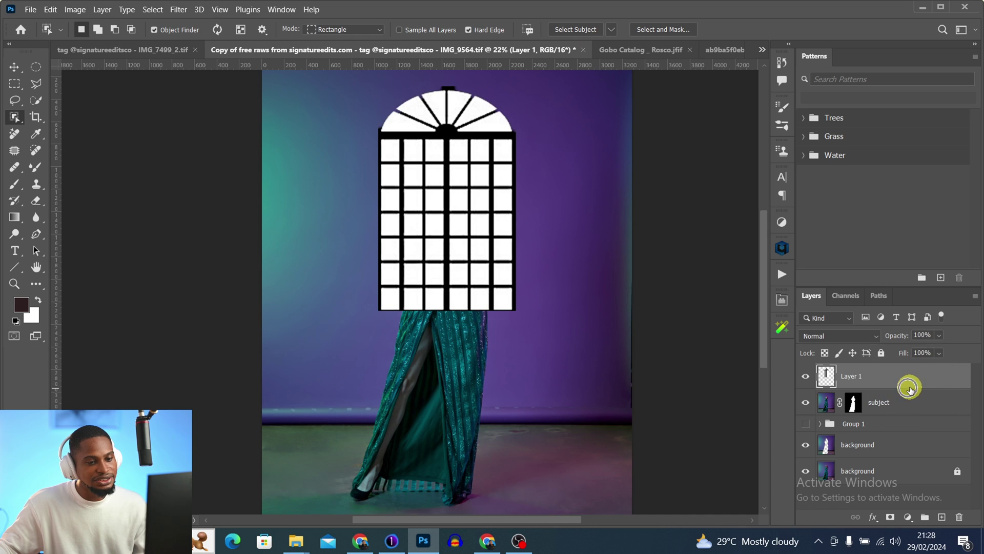
drag(896, 386, 908, 405)
key(z)
drag(499, 273, 469, 265)
key(w)
click(757, 278)
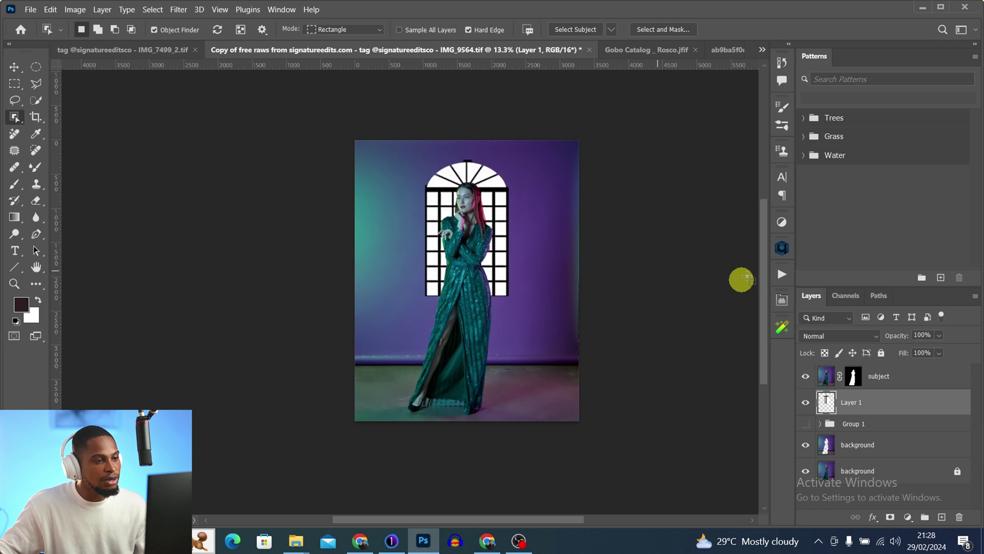
- Set Layer 1 to Screen, enlarge it to about 122%, and align it with the photo's top edge
click(849, 338)
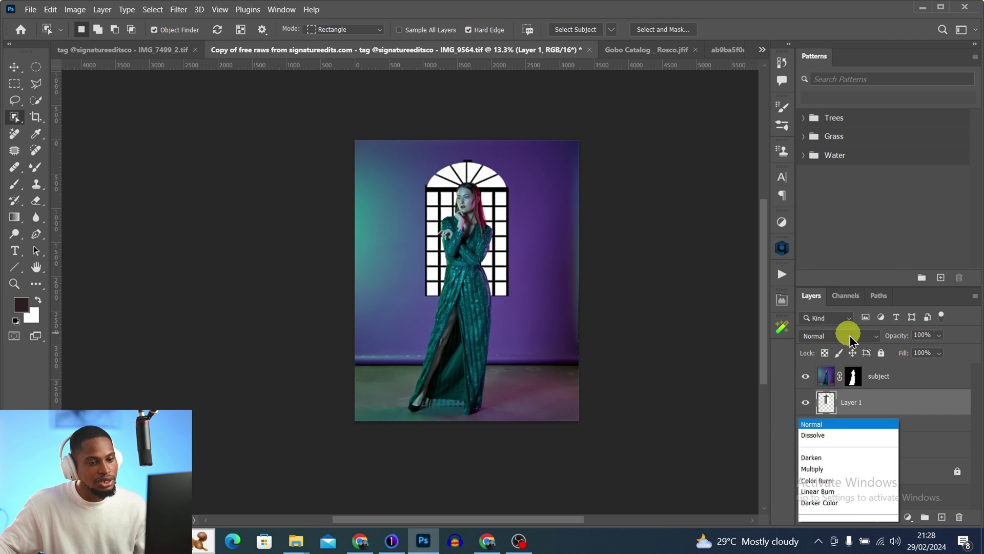
click(820, 277)
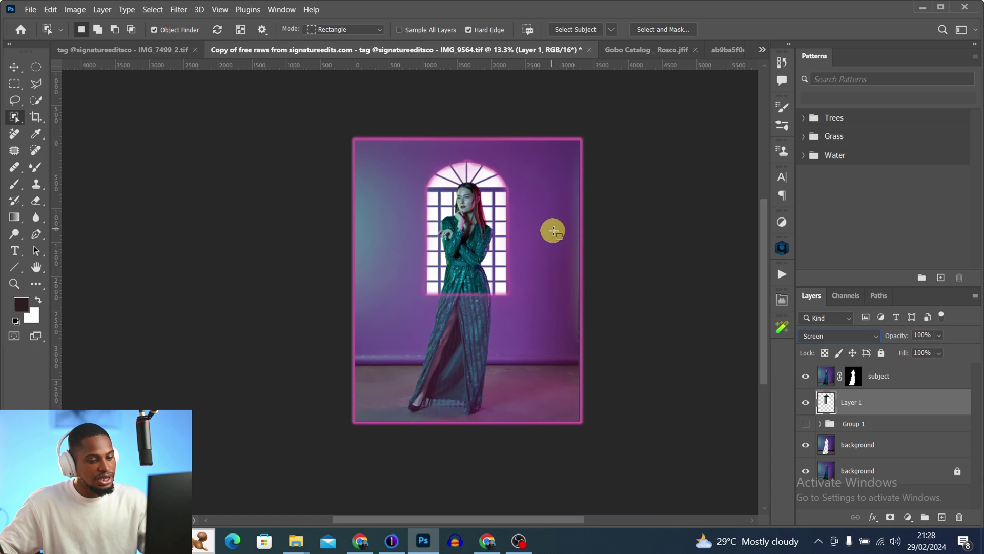
key(ctrl+t)
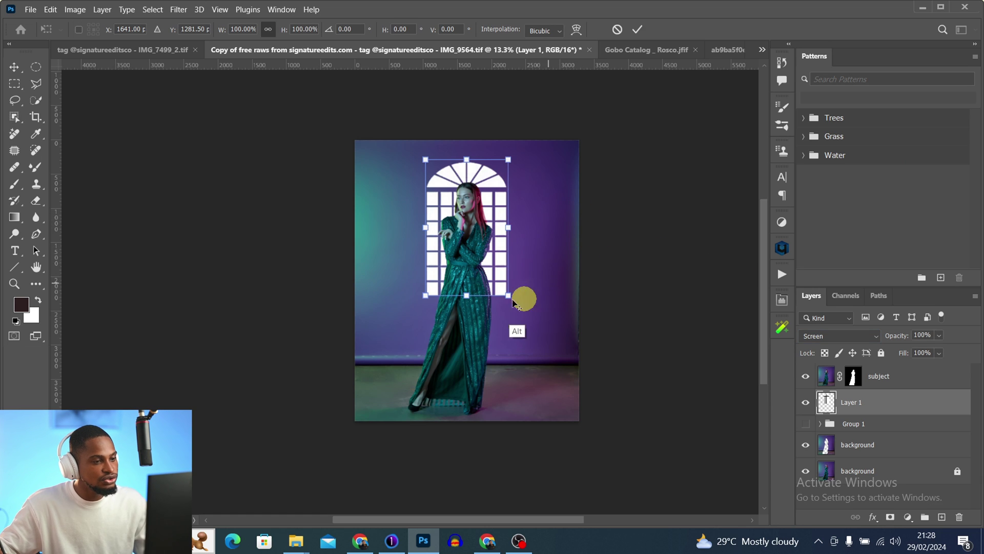
drag(504, 293, 532, 304)
mouse_move(505, 272)
mouse_down()
mouse_move(497, 248)
mouse_move(502, 263)
mouse_up()
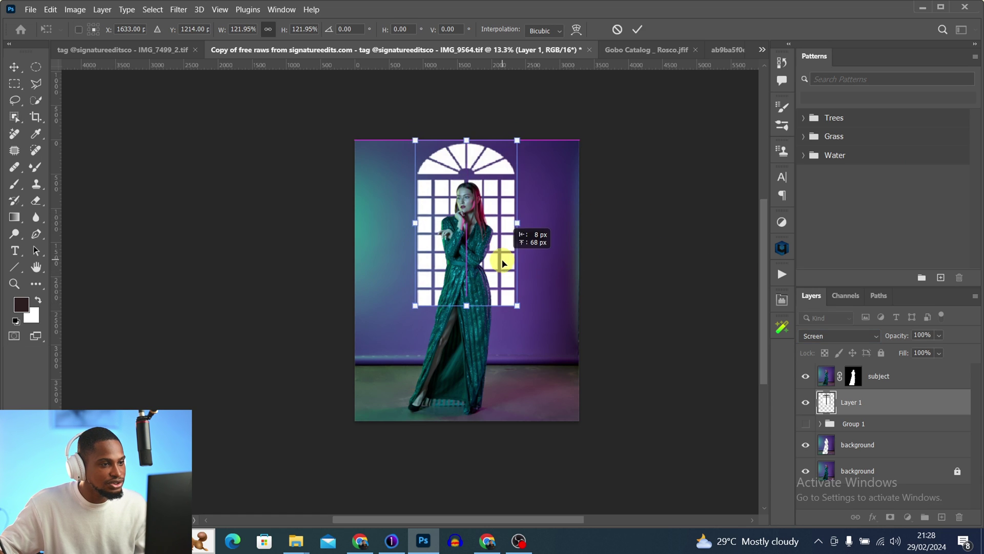
click(638, 30)
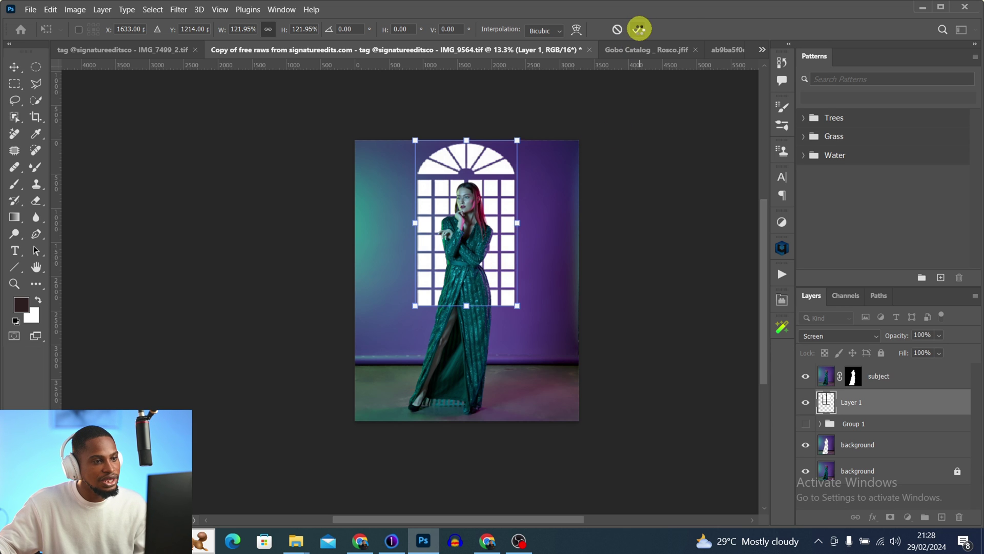
key(w)
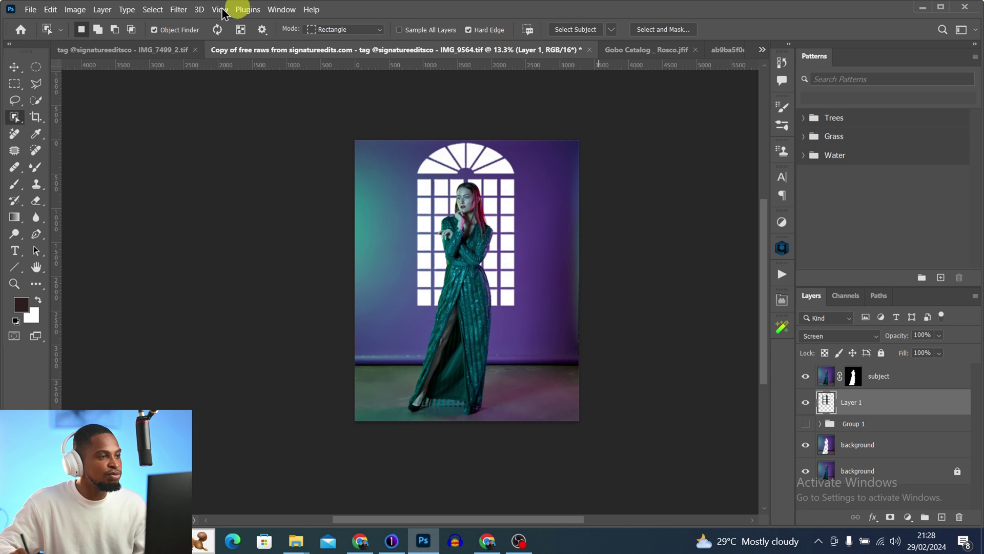
- Apply a 9.6-pixel Gaussian Blur to the window layer, then hide it to compare
click(179, 11)
mouse_move(192, 163)
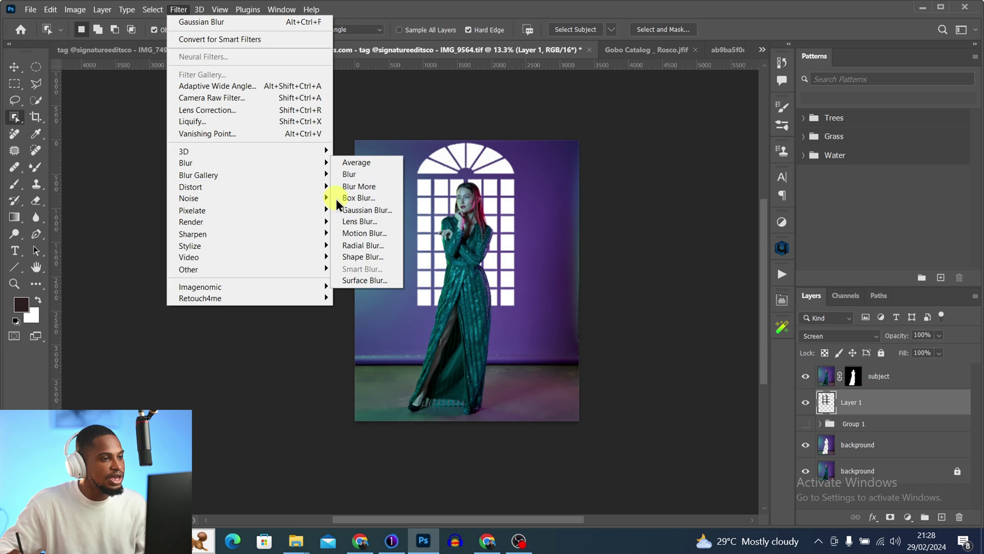
click(359, 210)
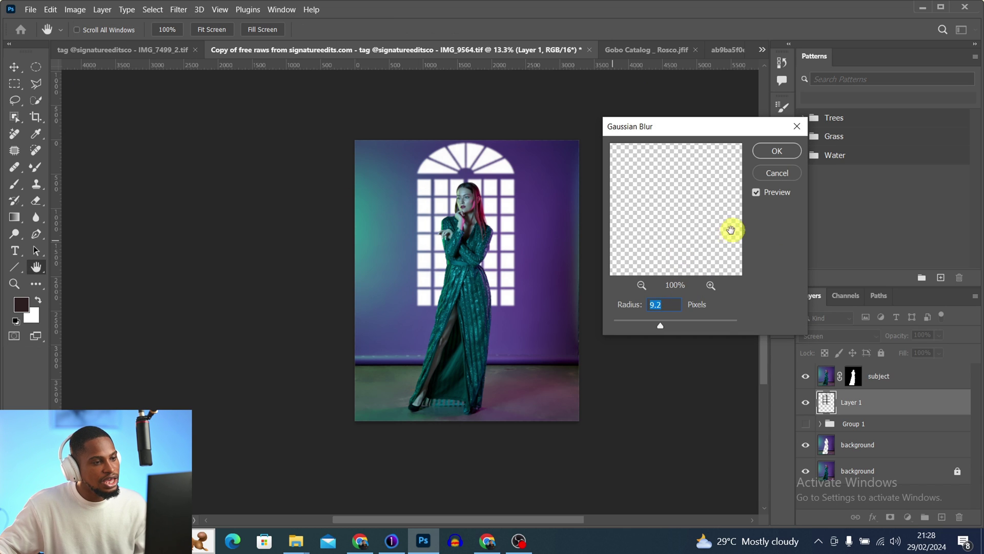
click(687, 330)
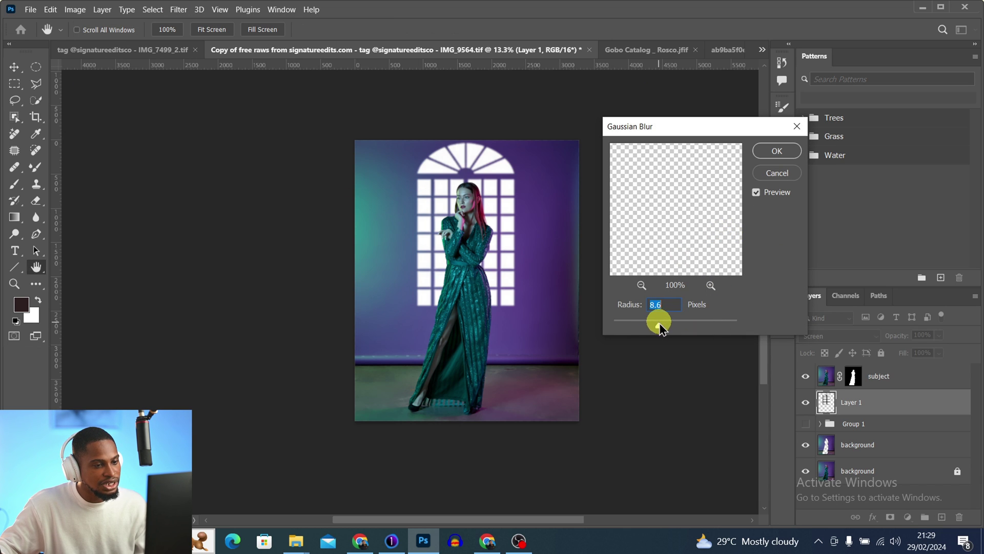
click(778, 152)
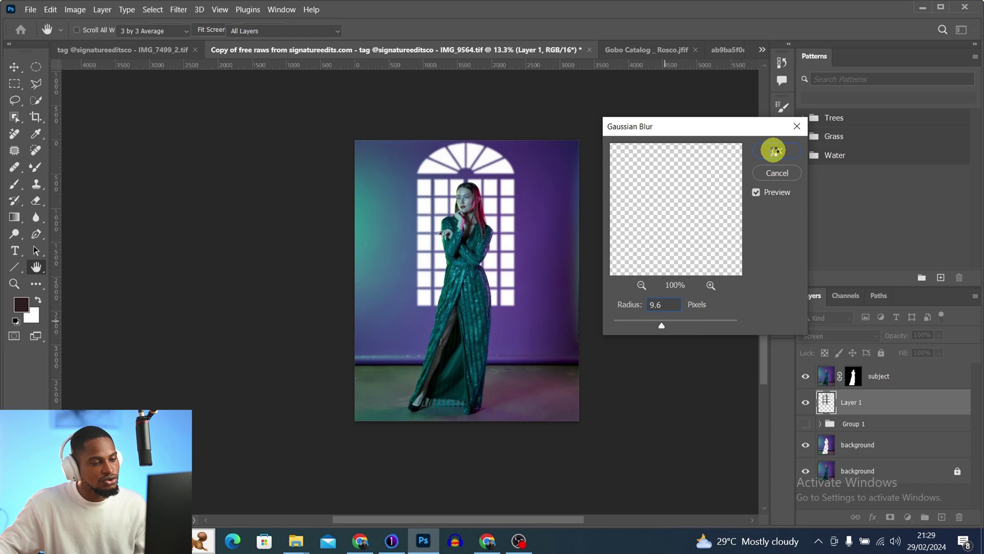
click(806, 404)
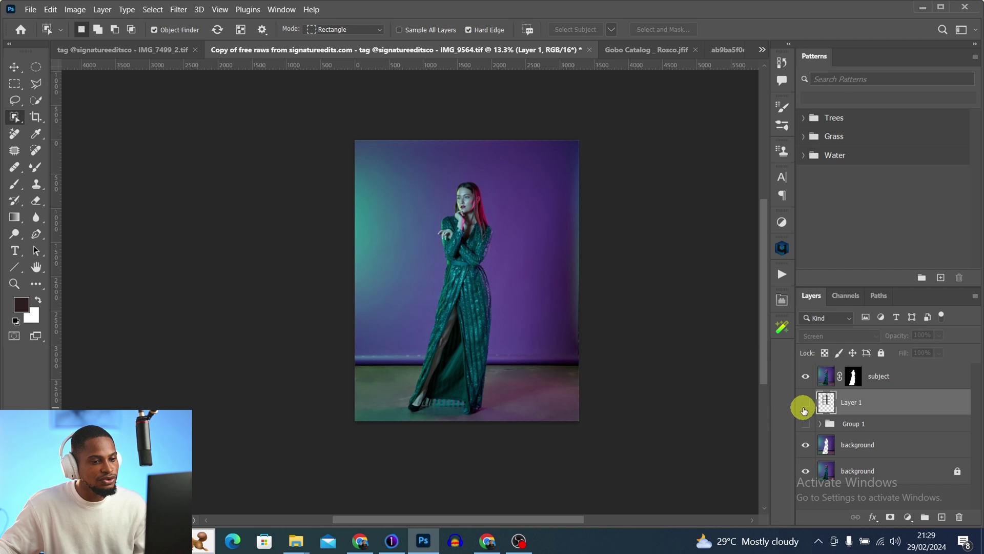
- Show Layer 1 again and add a dark Solid Color fill clipped to it as Color Fill 2
click(806, 404)
click(369, 199)
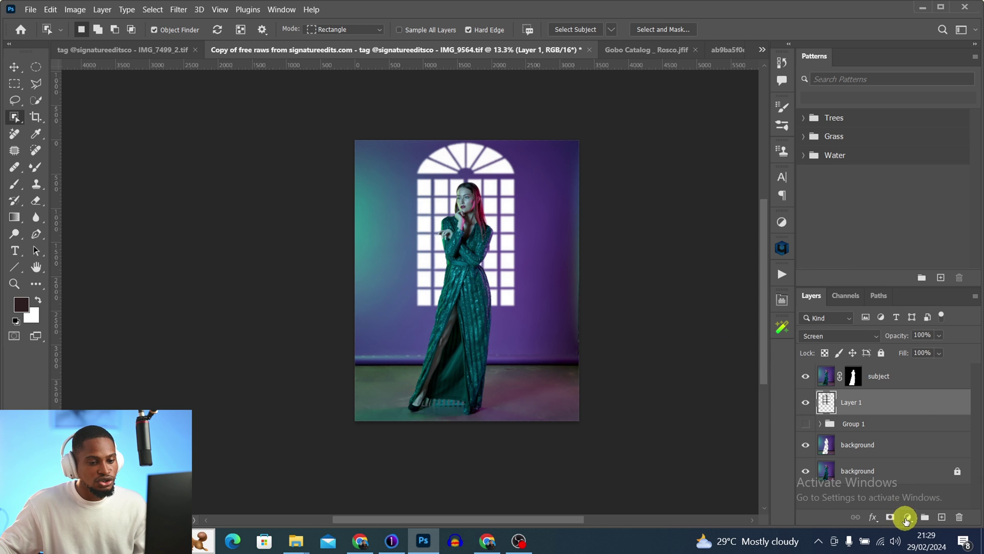
click(907, 519)
click(918, 293)
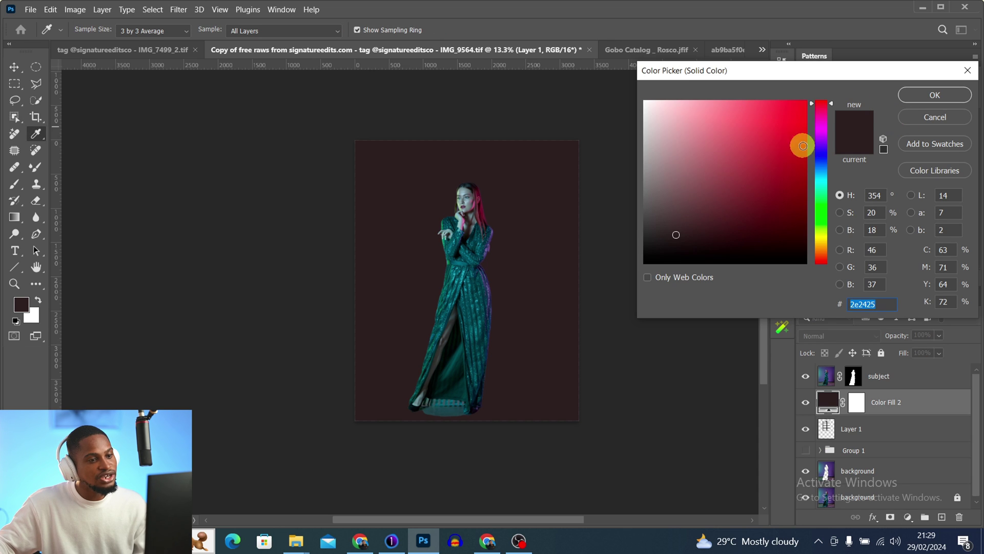
click(935, 96)
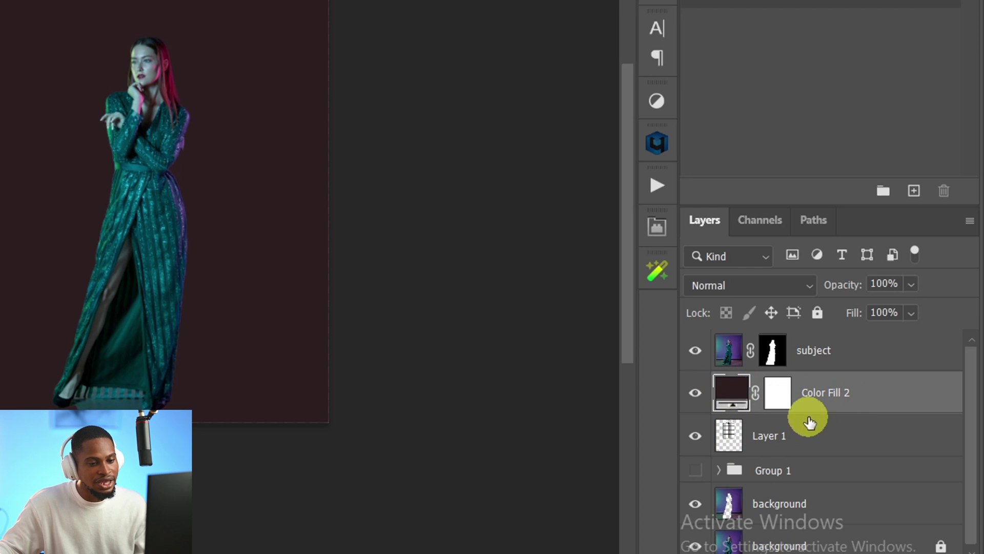
alt+click(779, 415)
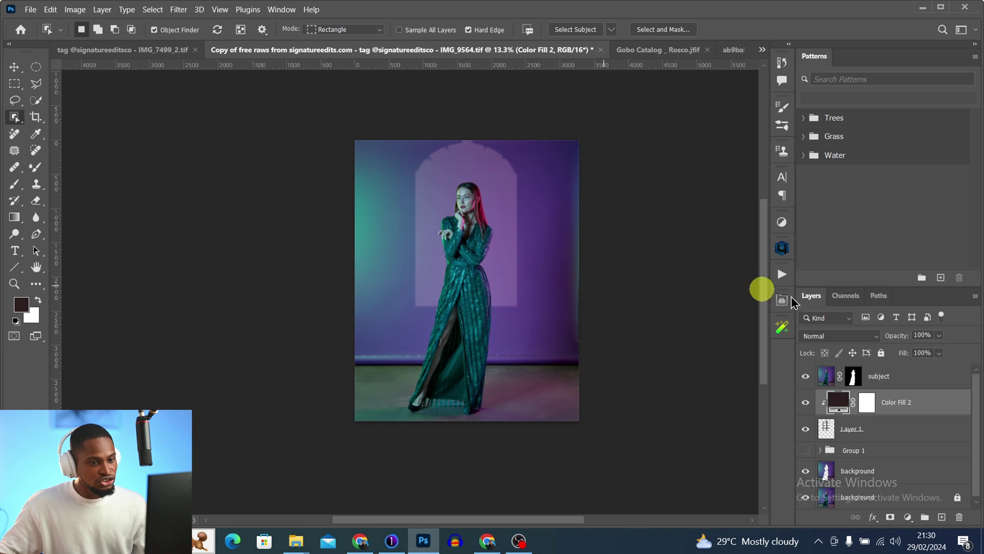
- Set Color Fill 2 to Multiply and change its colour to blue 1180de
click(839, 336)
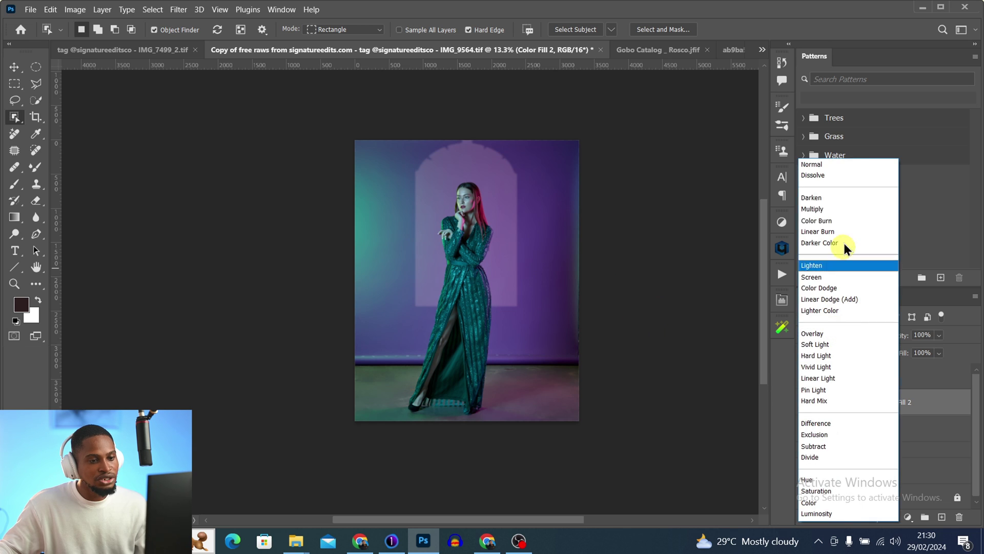
click(833, 208)
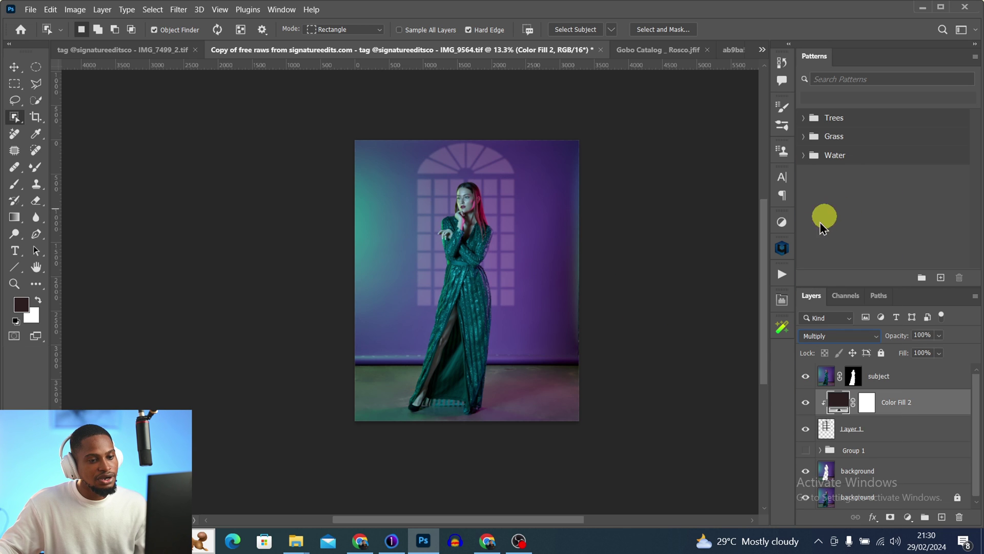
double_click(835, 406)
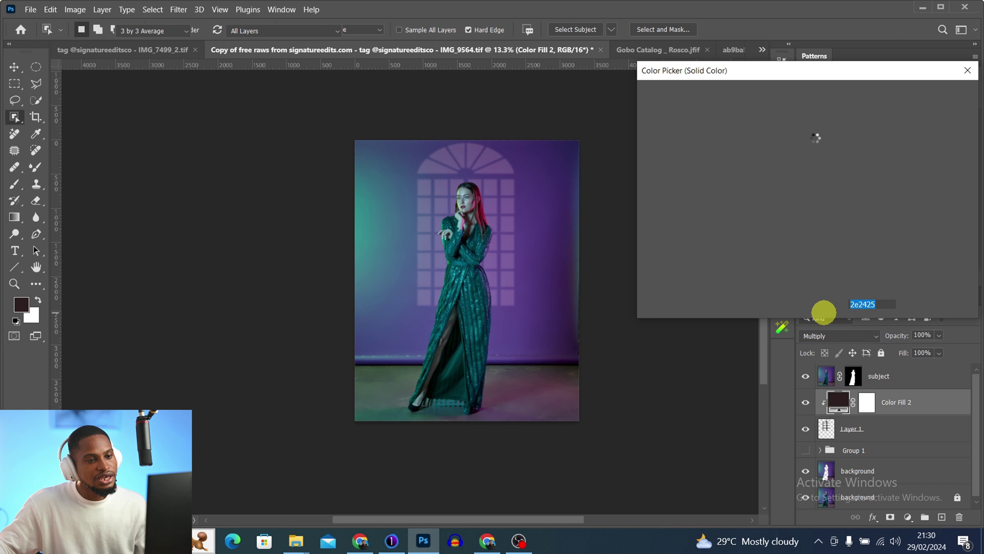
click(795, 121)
drag(828, 125, 817, 170)
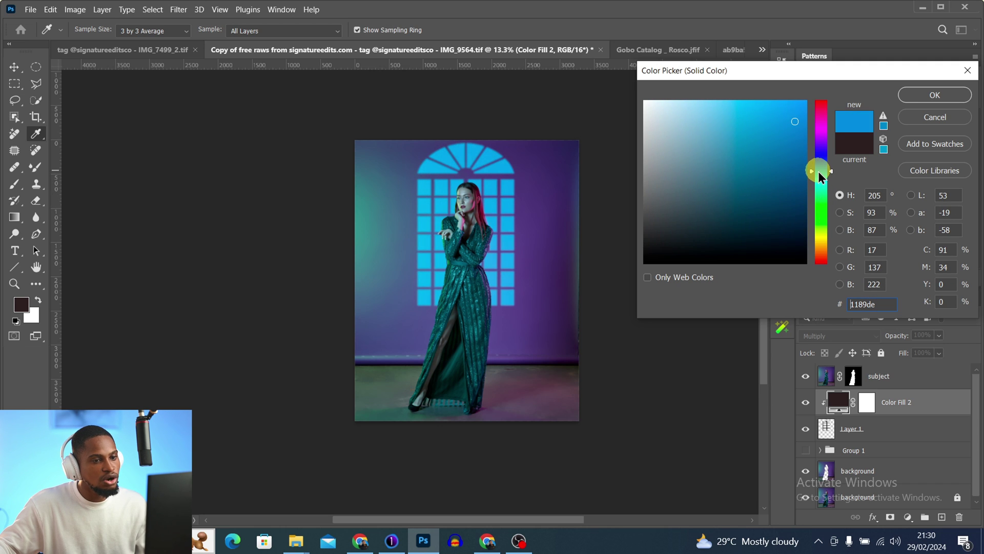
click(935, 97)
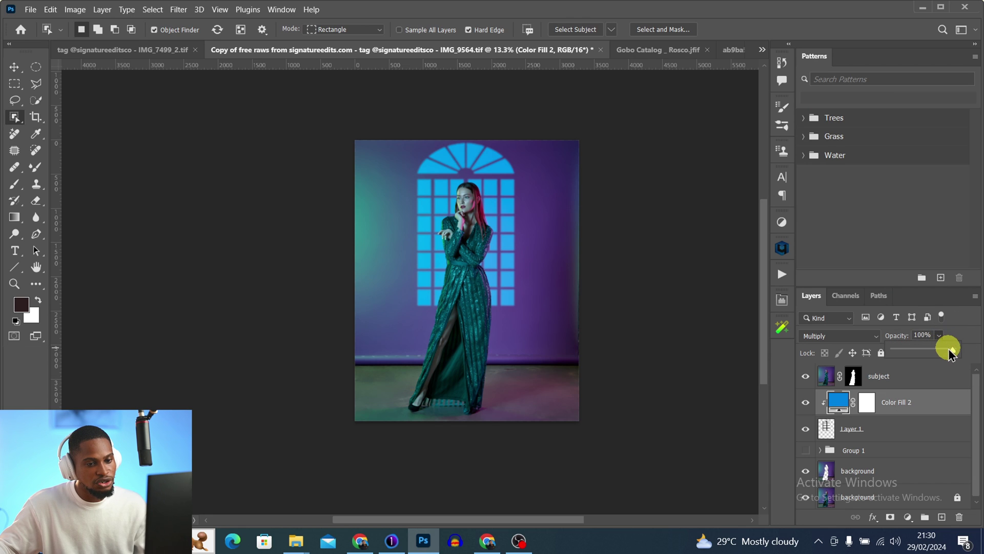
- Lower Color Fill 2 to 60% opacity and group it with Layer 1 as Group 2
drag(929, 351, 929, 351)
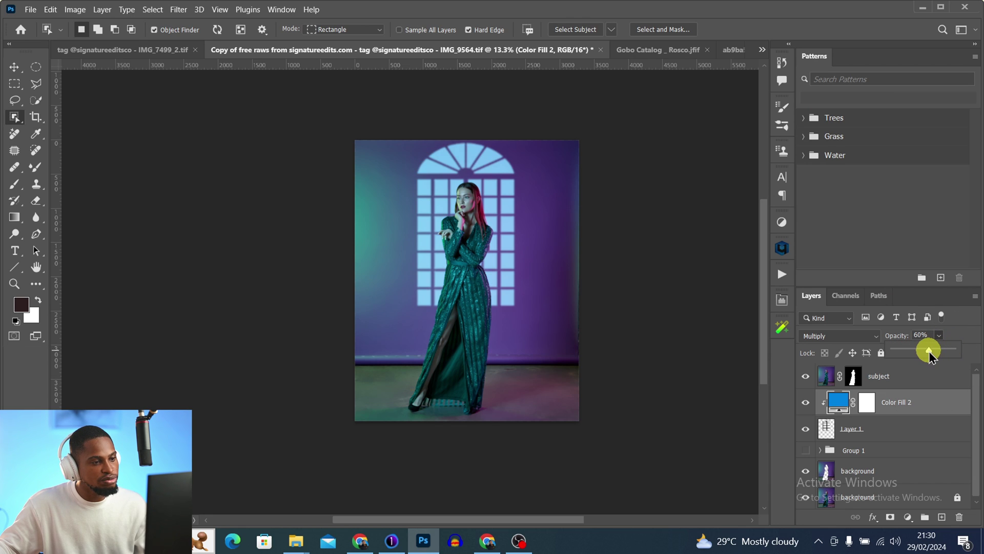
shift+click(903, 431)
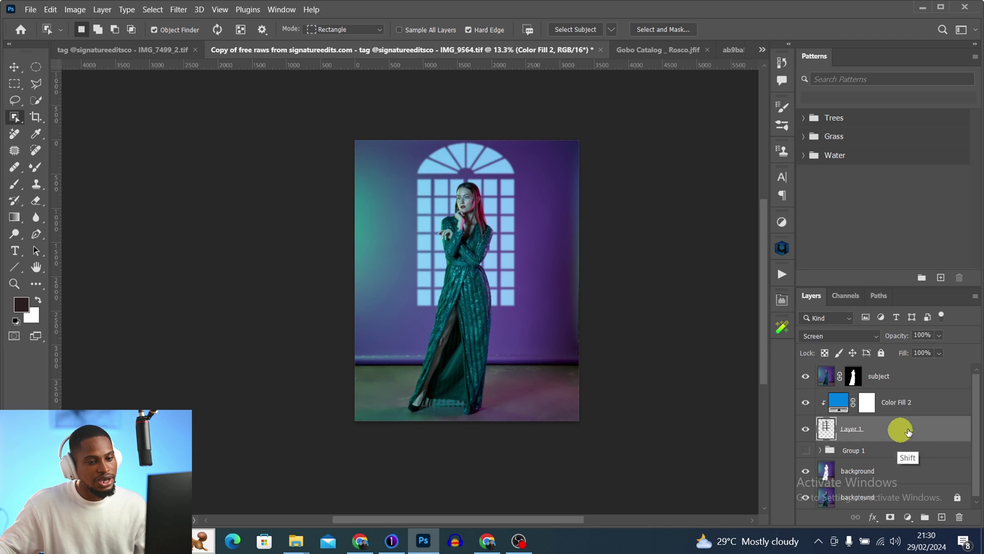
key(ctrl+g)
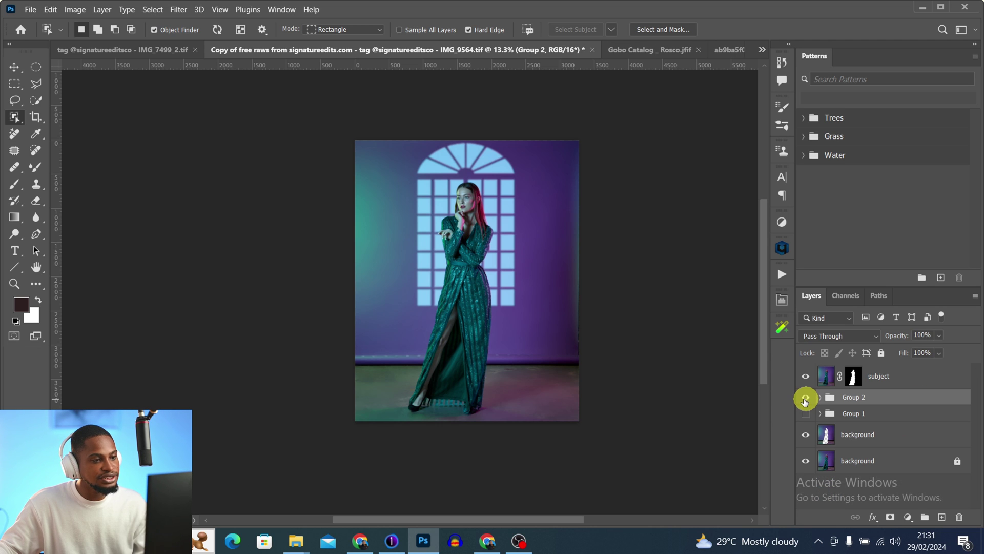
- Toggle Group 2 and the butterfly Group 1 on and off to compare the gobos
click(806, 399)
click(806, 398)
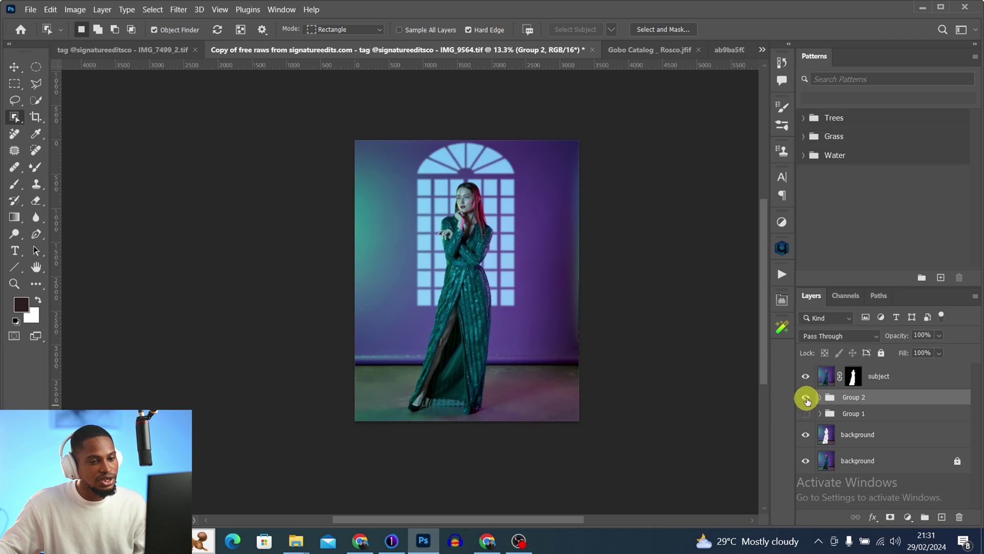
click(806, 398)
click(806, 413)
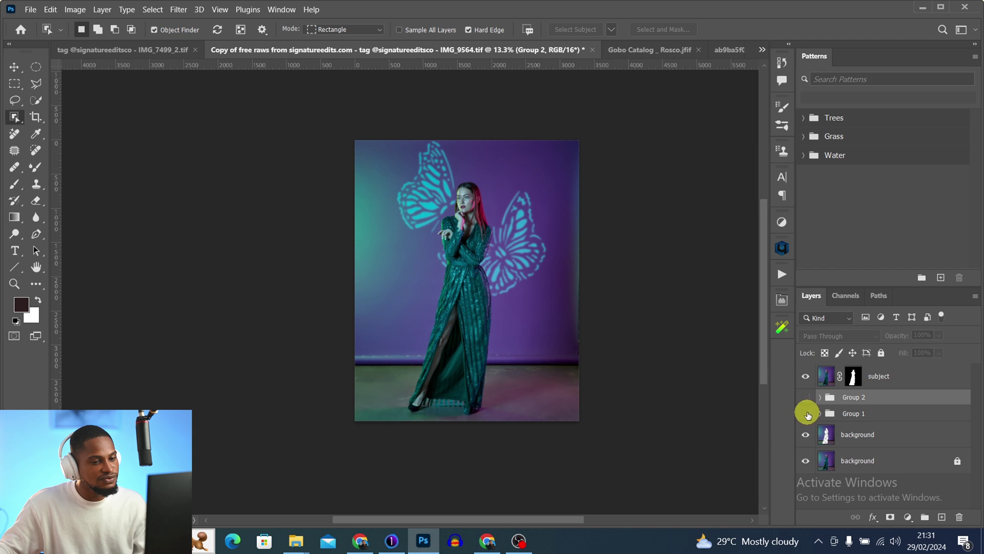
click(806, 414)
click(807, 398)
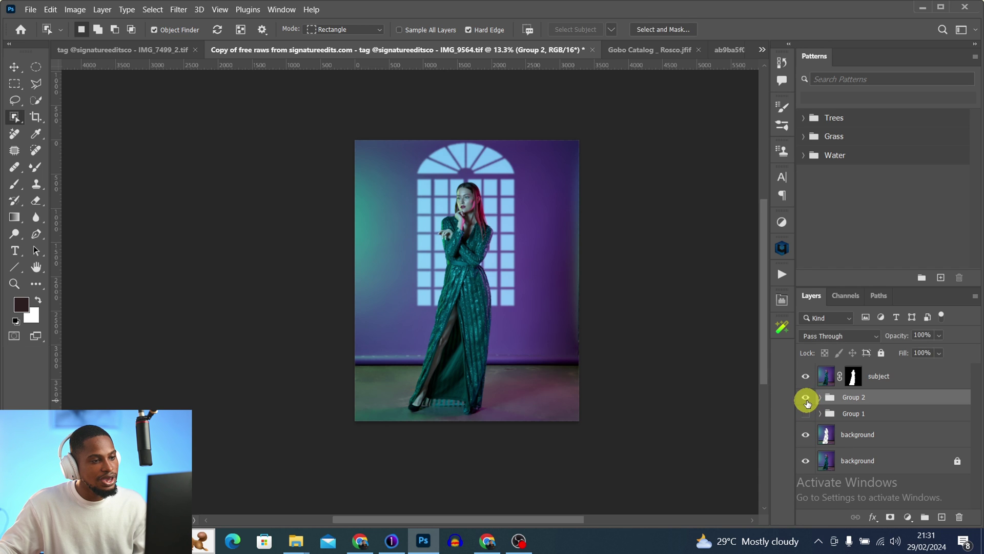
click(807, 400)
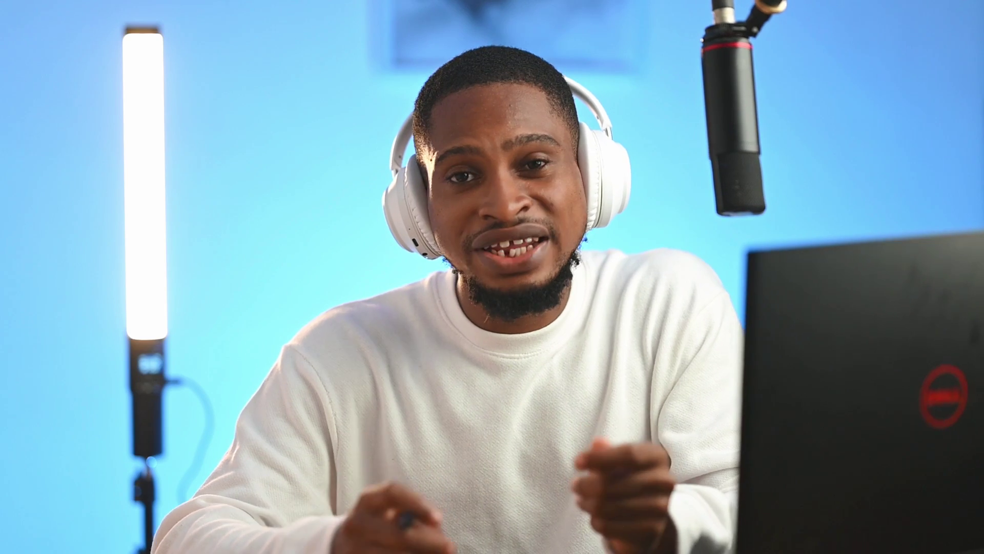